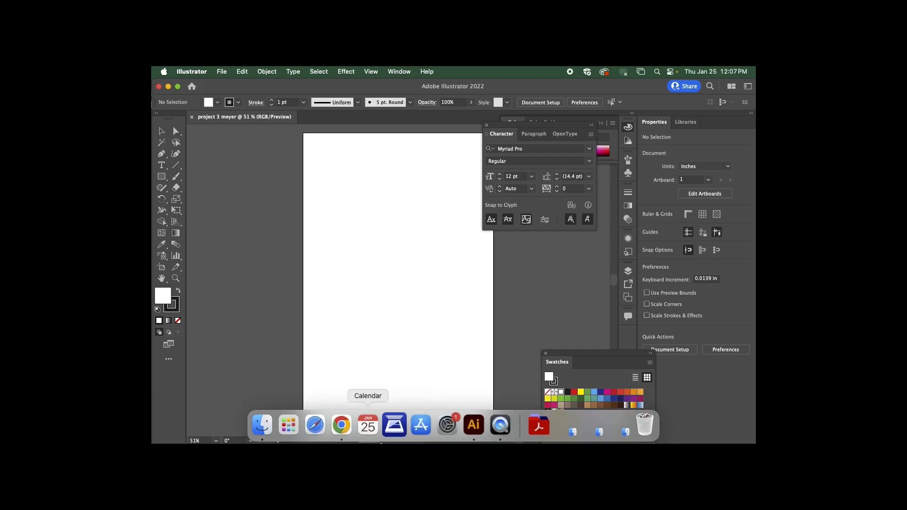
- Place snowy_futuristic_landscape_with_ice_waterfall.jpg from the Downloads folder on the artboard and roughly centre it on the page
left_click(261, 427)
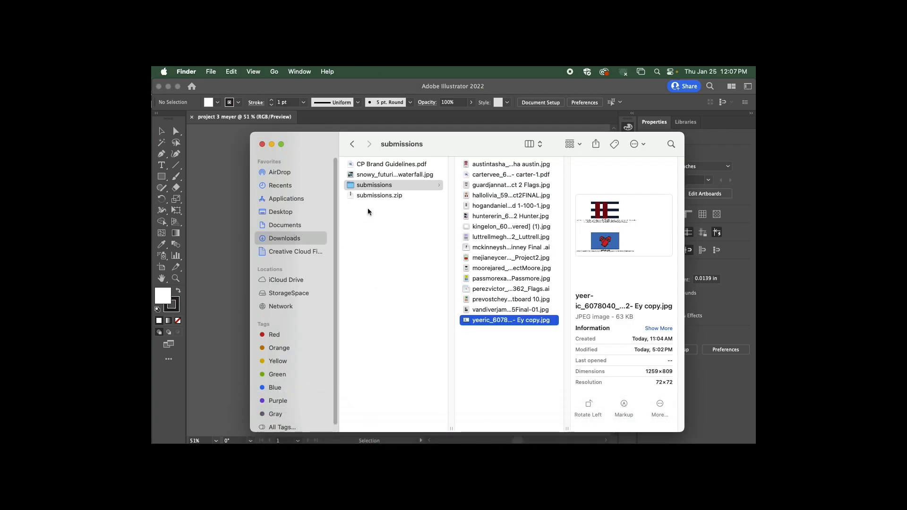
left_click(385, 185)
left_click(416, 175)
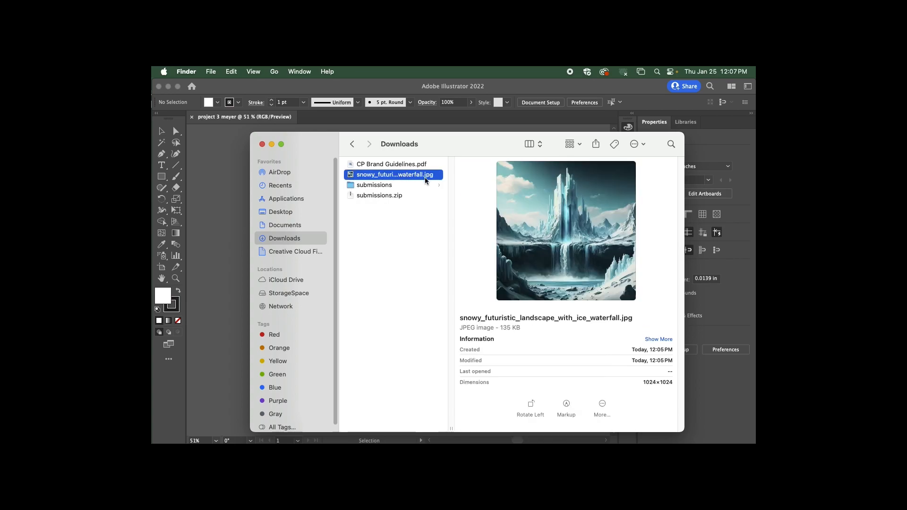
left_click_drag(447, 141, 618, 128)
left_click_drag(584, 159, 390, 191)
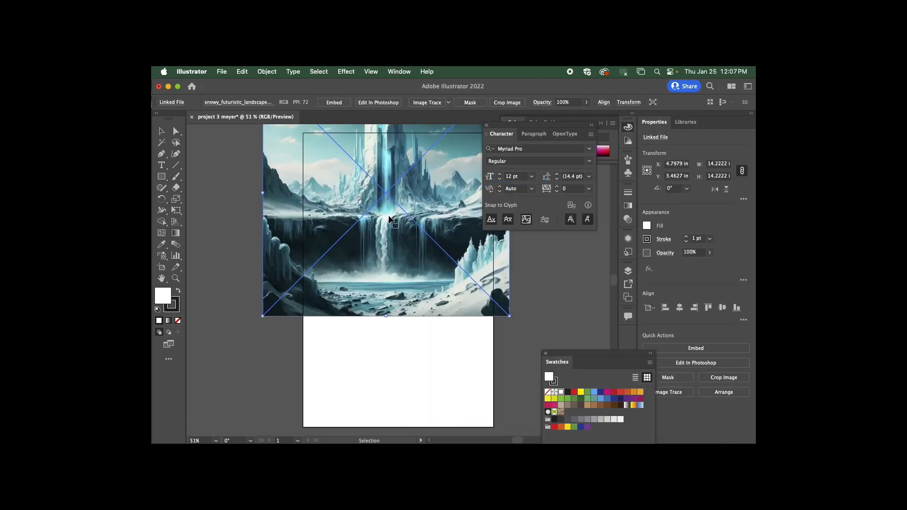
left_click_drag(393, 232, 396, 311)
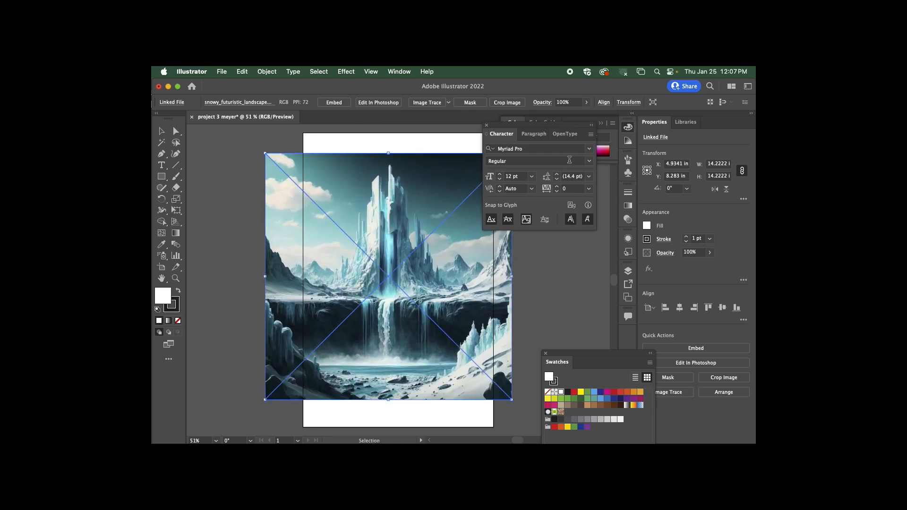
- Scale the landscape image down to about 6.62 in square and centre it horizontally near the top of the artboard
left_click(487, 125)
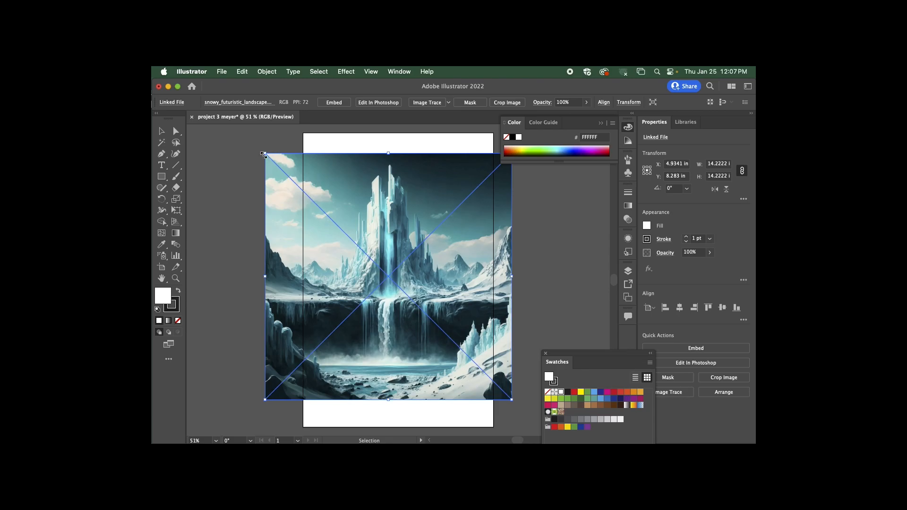
left_click_drag(264, 155, 397, 284)
left_click_drag(447, 316, 388, 178)
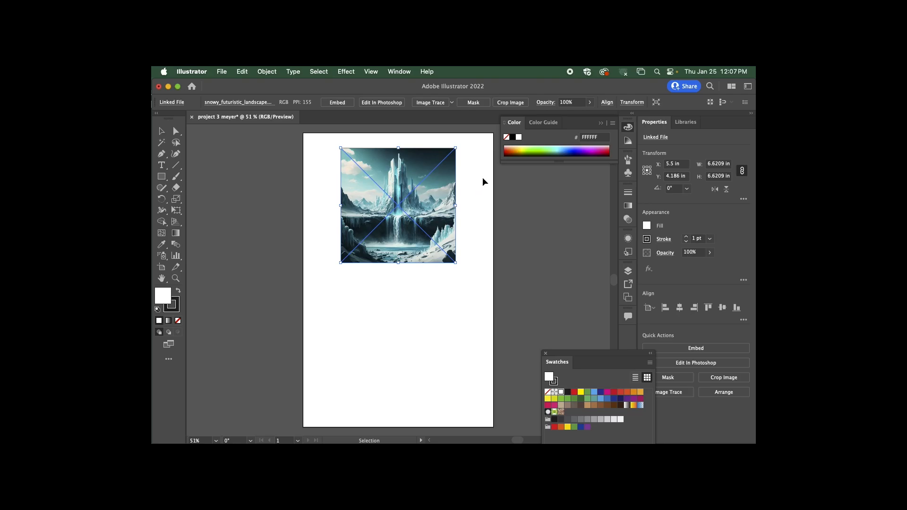
left_click(398, 74)
mouse_move(414, 124)
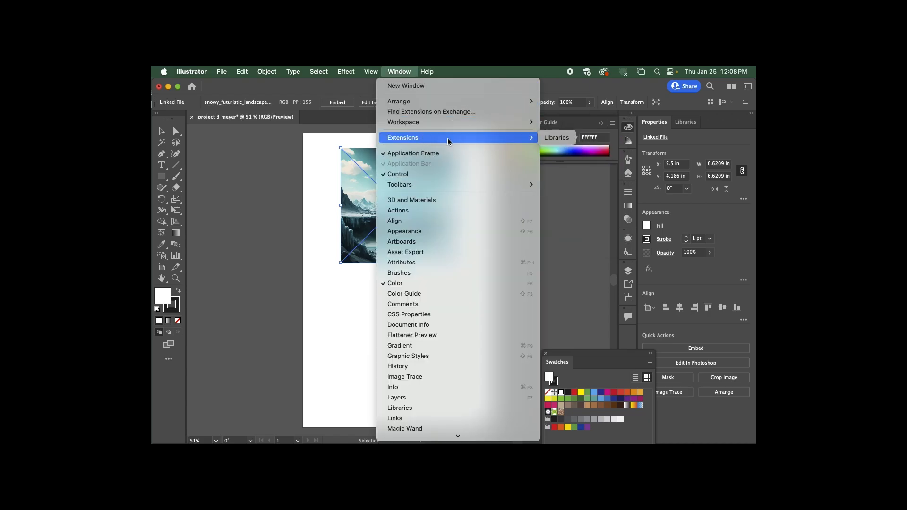
left_click(574, 143)
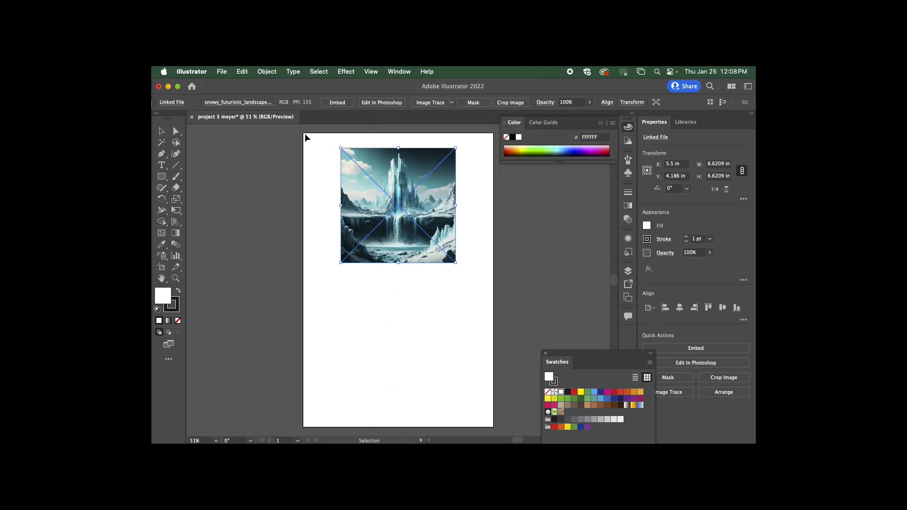
- Embed the linked landscape image in the document and leave it selected
left_click(528, 226)
left_click(423, 193)
left_click(345, 104)
left_click(339, 107)
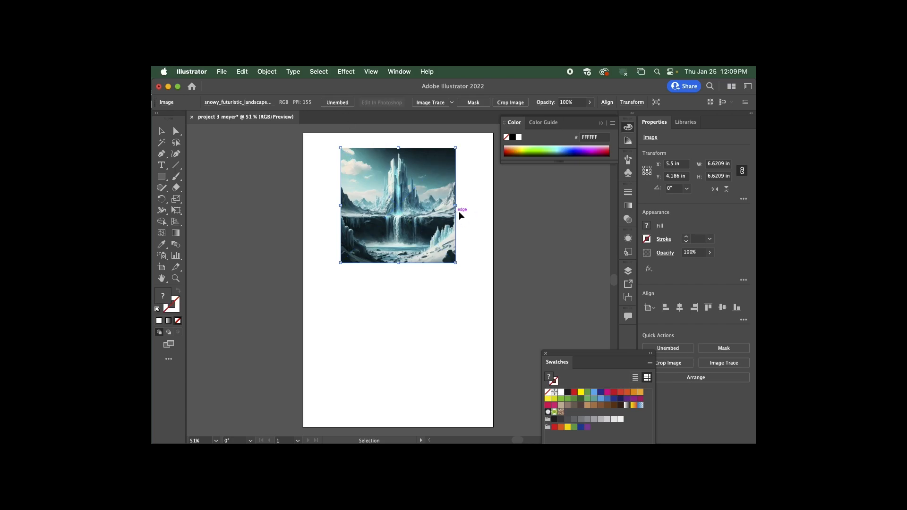
left_click(473, 212)
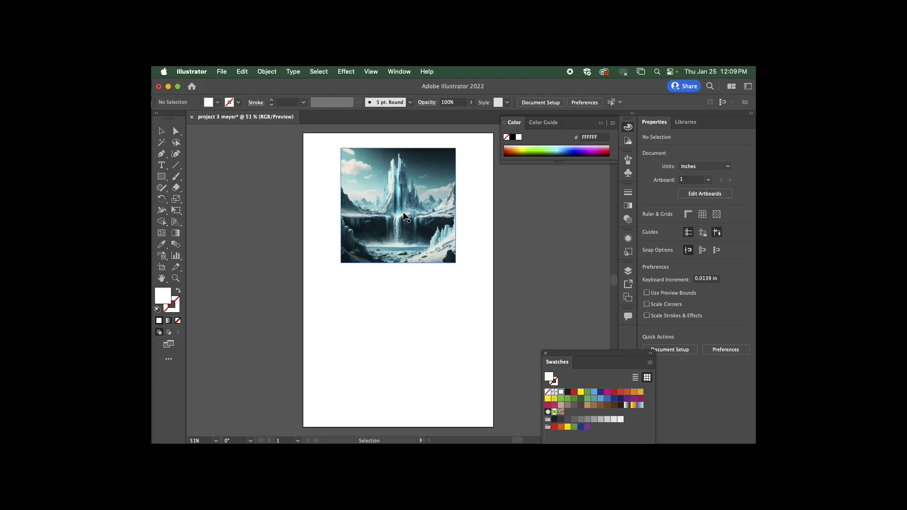
left_click(390, 203)
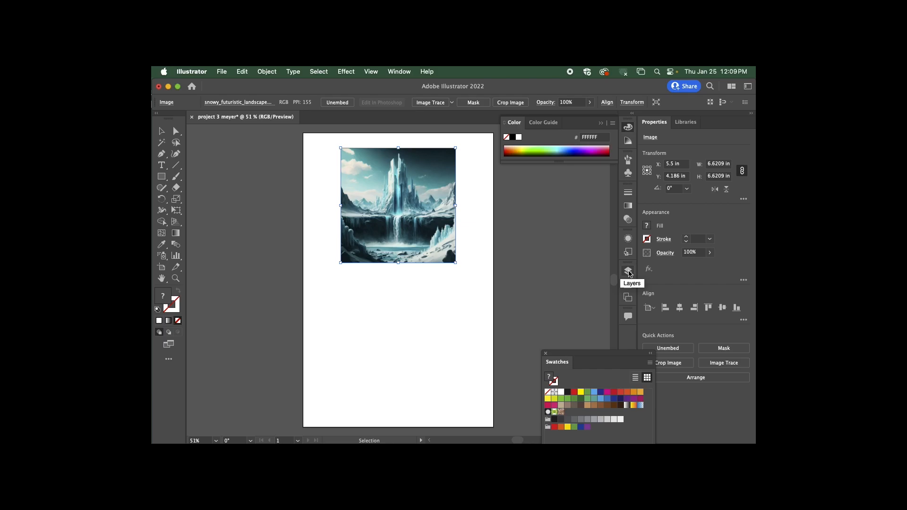
- Lock Layer 1 holding the image, add a new layer above it, and make the new layer active
left_click(402, 73)
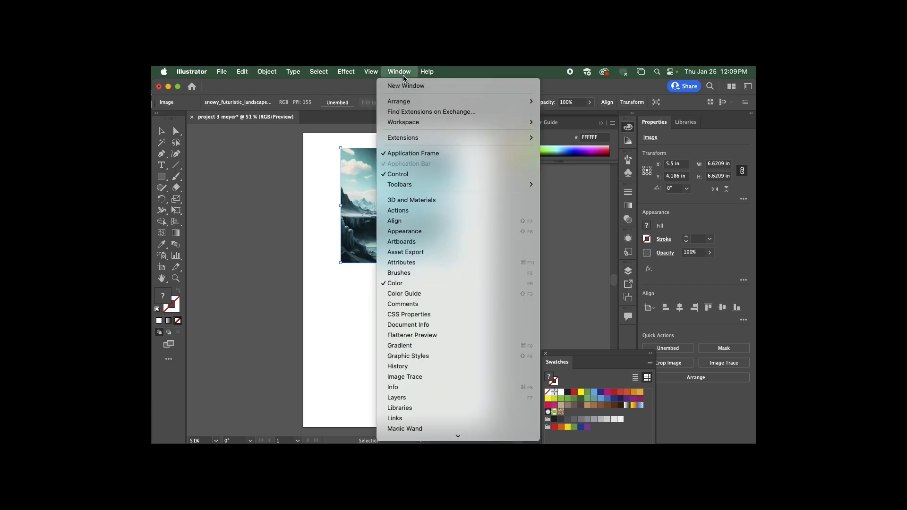
left_click(410, 399)
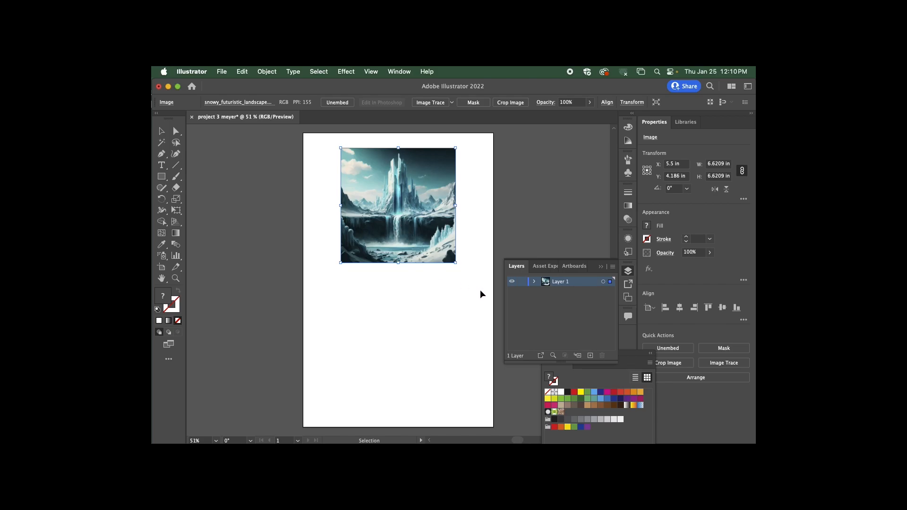
left_click(521, 281)
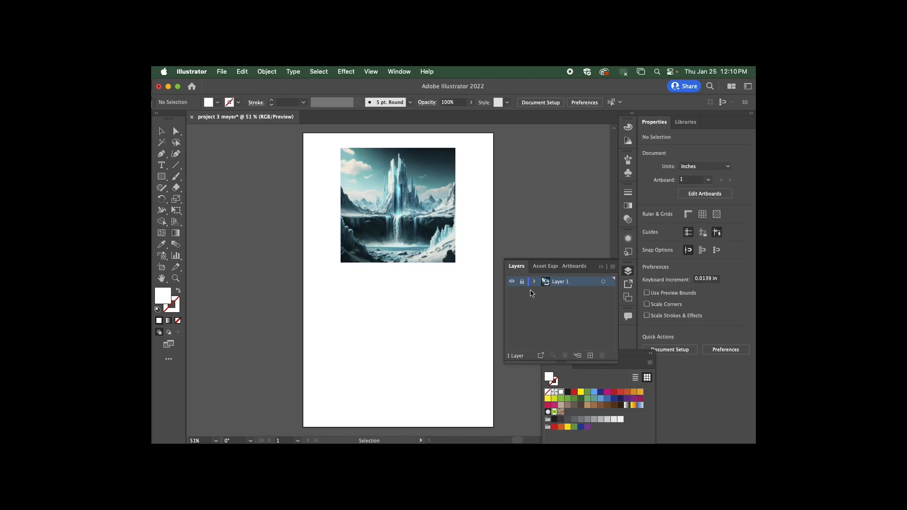
left_click(591, 357)
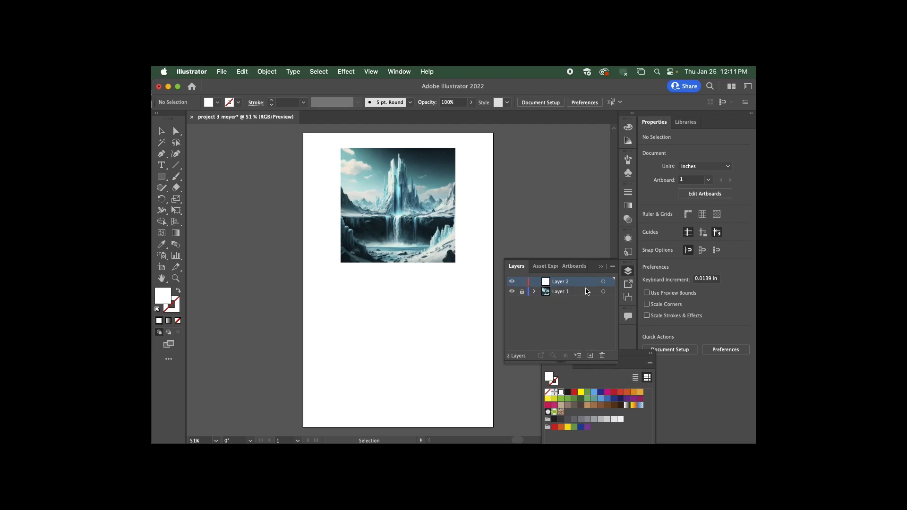
left_click(569, 294)
left_click(569, 284)
- Examine the landscape image at several magnifications, ending with the whole image framed at 100%
key("a")
key("super+equal")
key("super+equal")
key("super+equal")
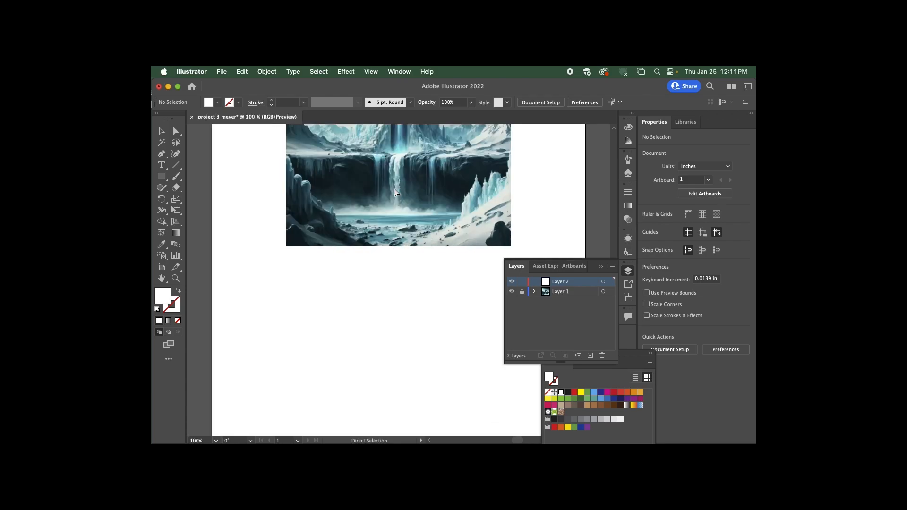
key("super+minus")
key("super+minus")
key("super+minus")
key("super+equal")
key("super+equal")
key("super+equal")
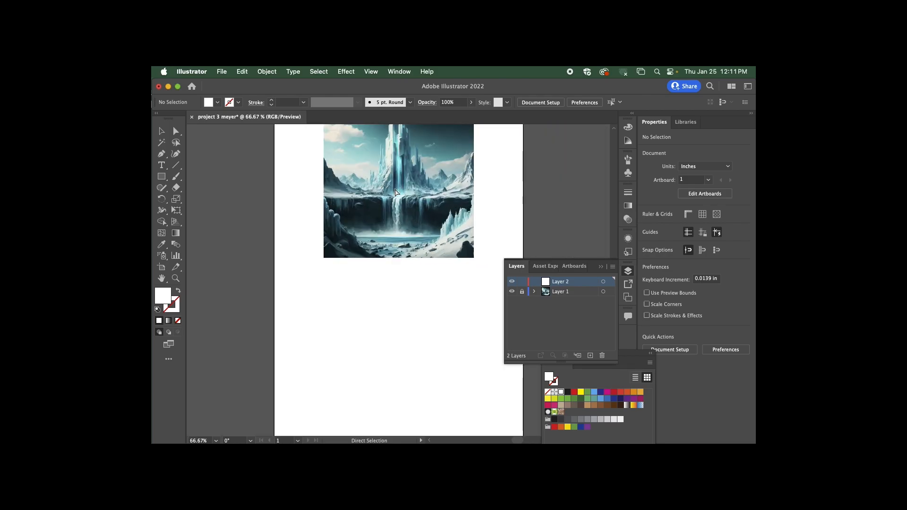
key("v")
scroll(389, 216, "up", 10)
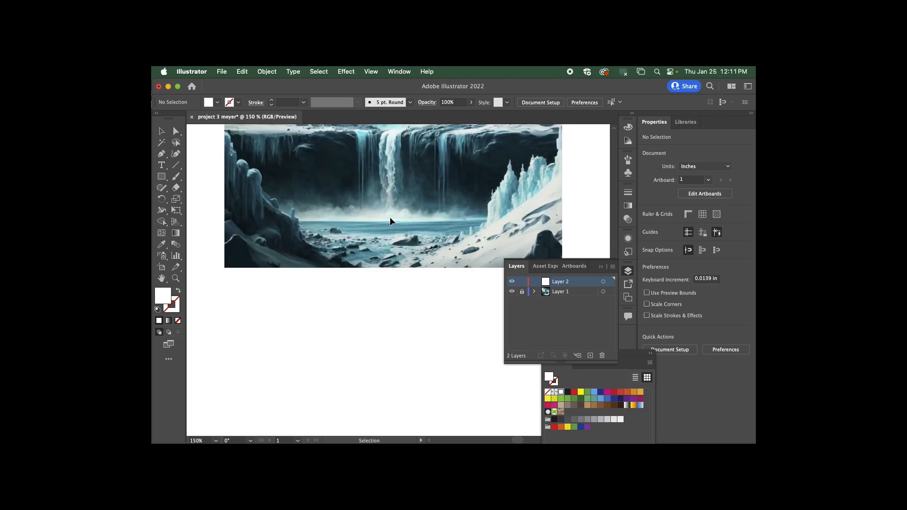
scroll(389, 217, "up", 2)
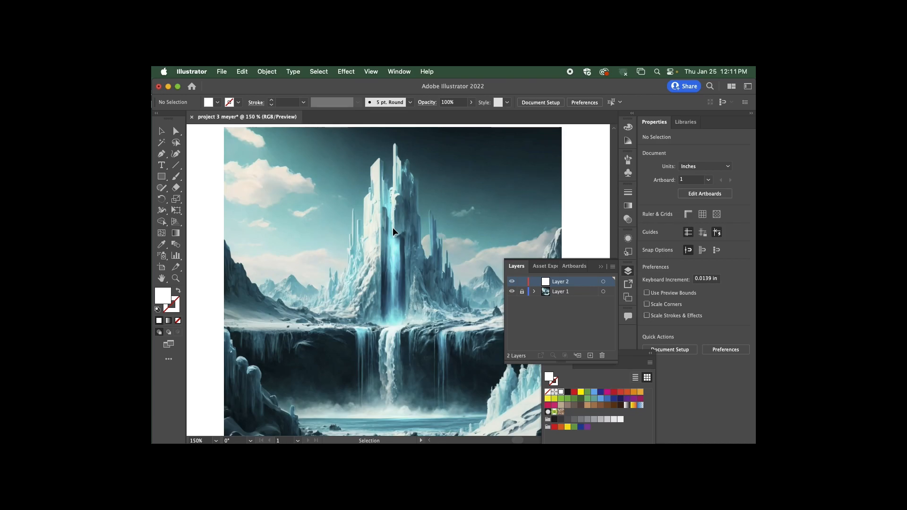
scroll(388, 238, "left", 1)
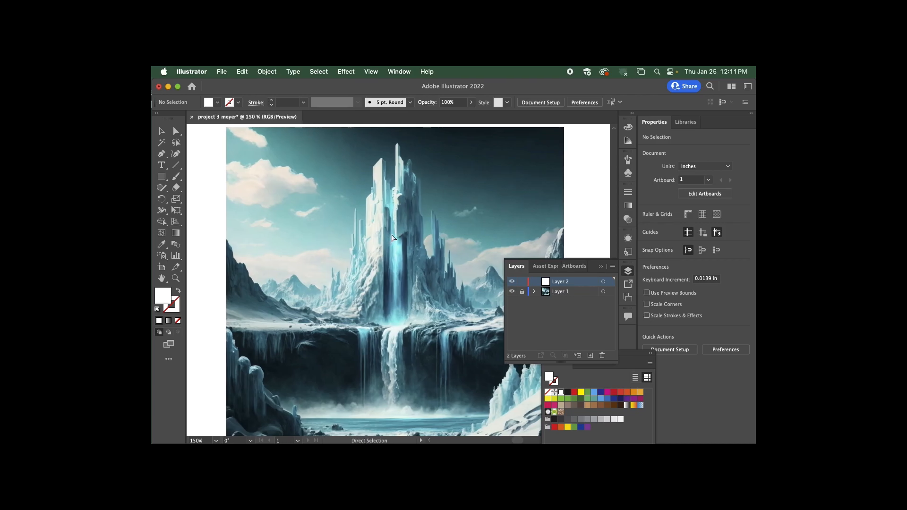
key("super+minus")
key("super+minus")
key("super+minus")
key("super+minus")
key("super+minus")
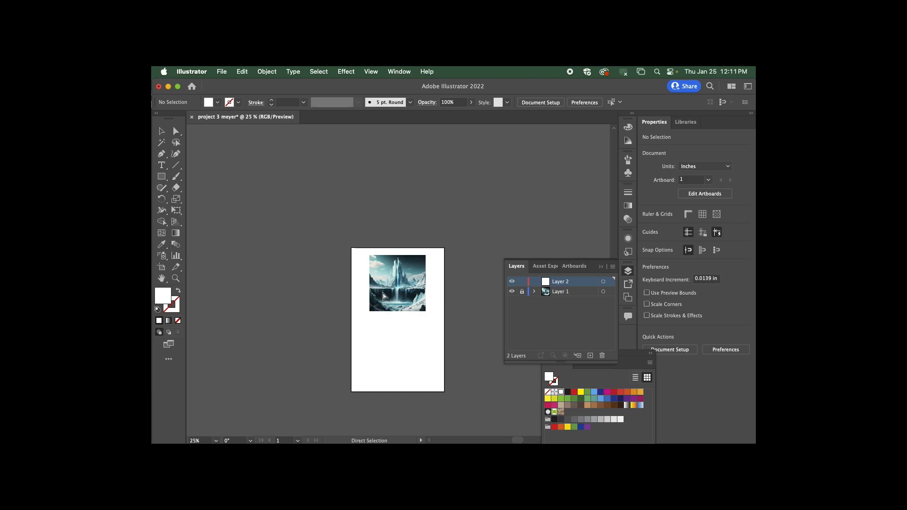
key("super+equal")
key("super+equal")
key("super+equal")
key("super+equal")
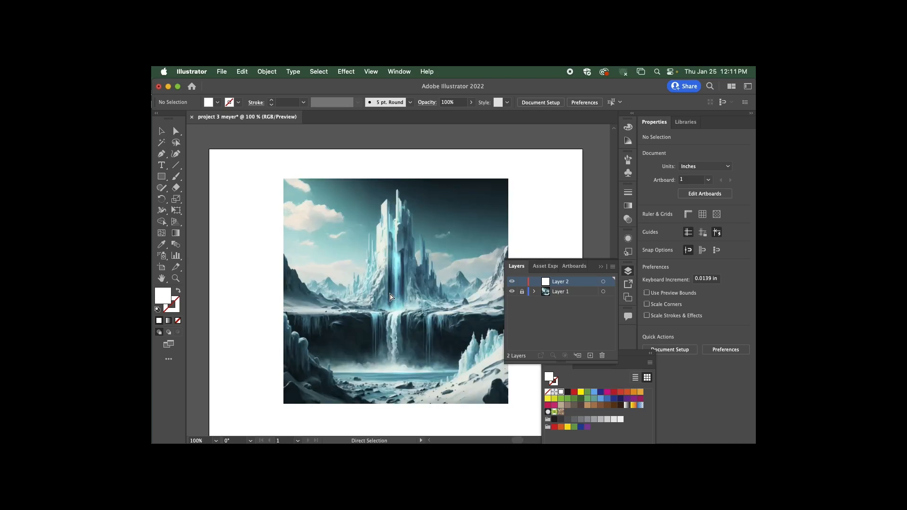
key("super+equal")
key("super+minus")
scroll(409, 282, "right", 3)
scroll(409, 283, "down", 1)
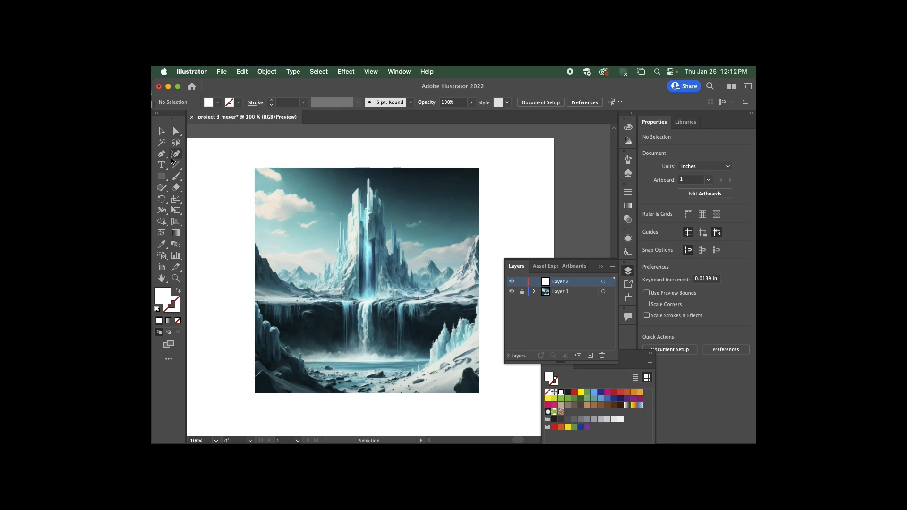
- Try tracing the snowy slope in the image's lower-right corner as a closed white-filled Pen shape, and delete it
left_click(161, 154)
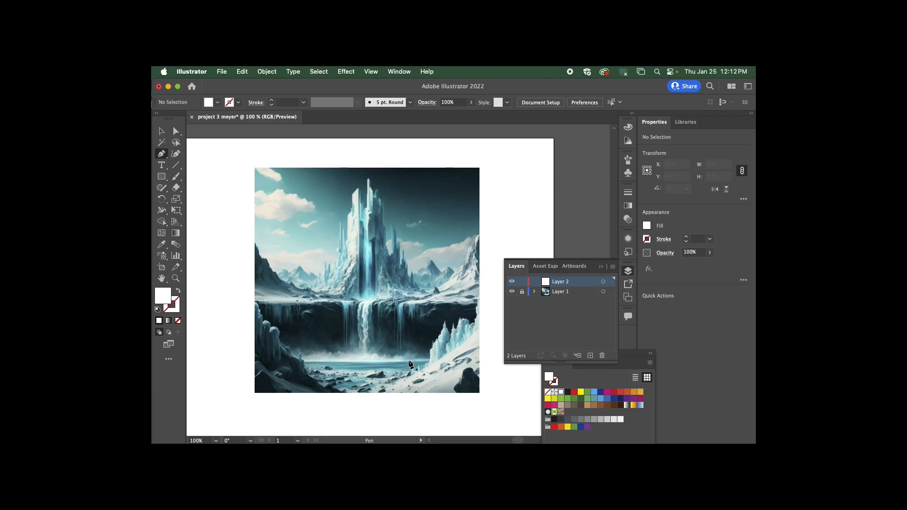
left_click(384, 392)
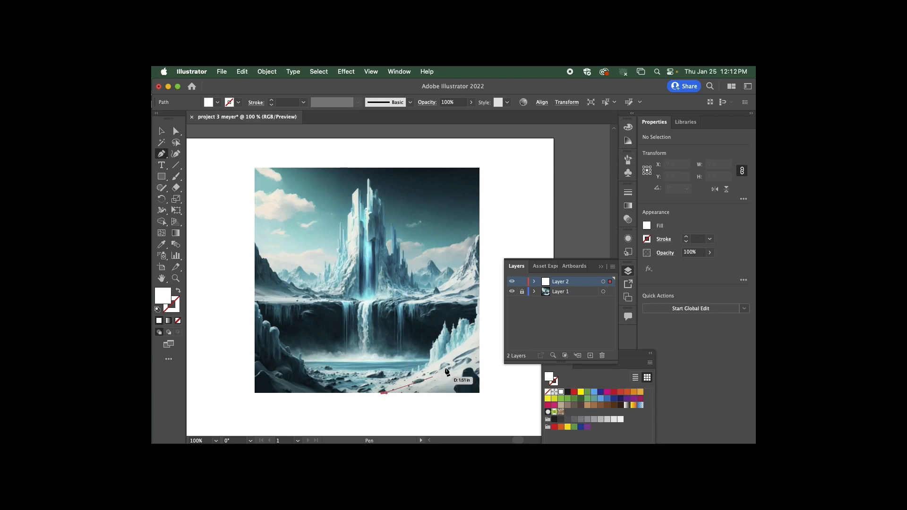
left_click(478, 330)
left_click(480, 392)
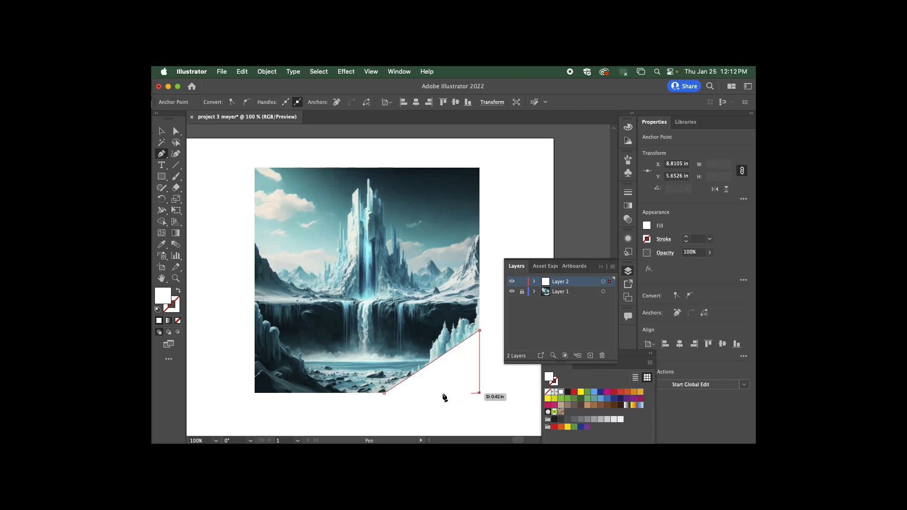
left_click(385, 392)
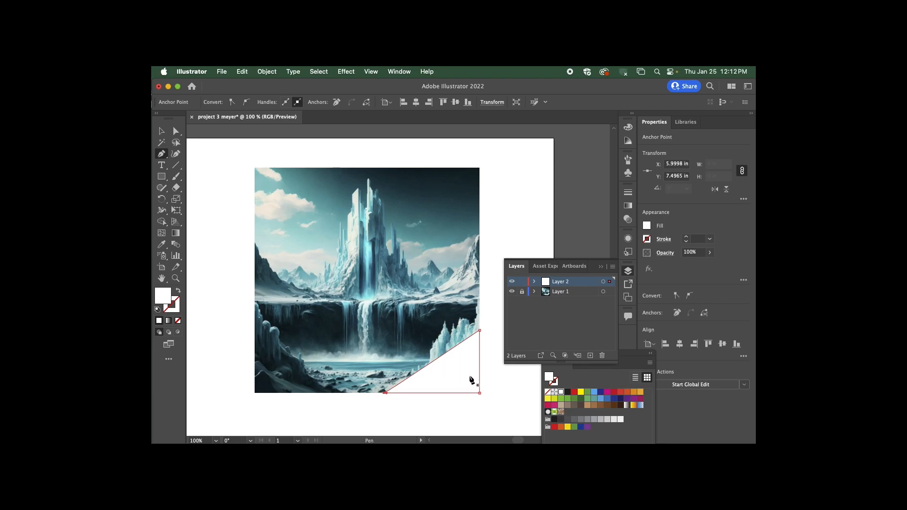
key("v")
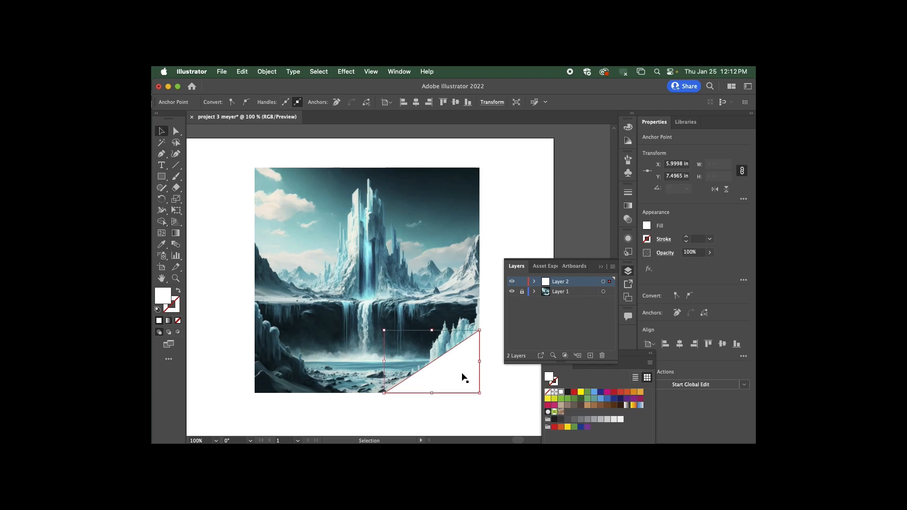
key("Delete")
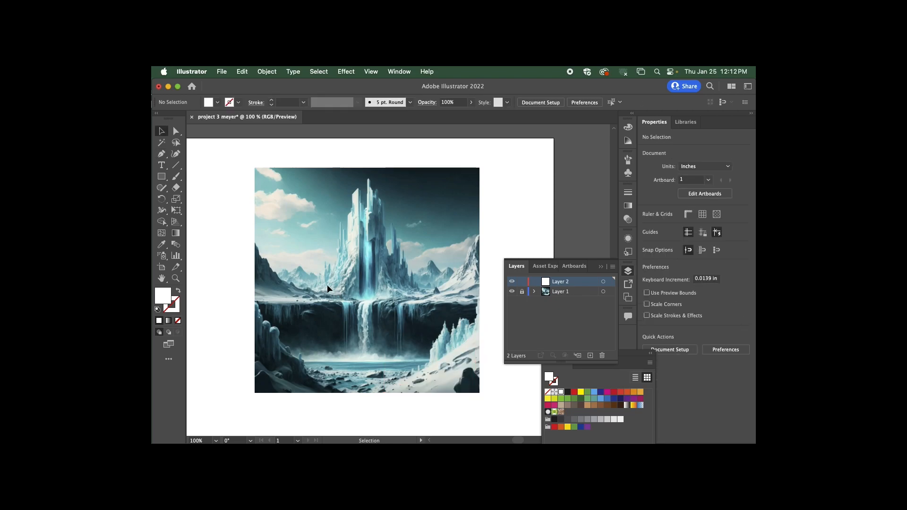
- Set up the Pen tool to draw with no fill and a magenta stroke
key("p")
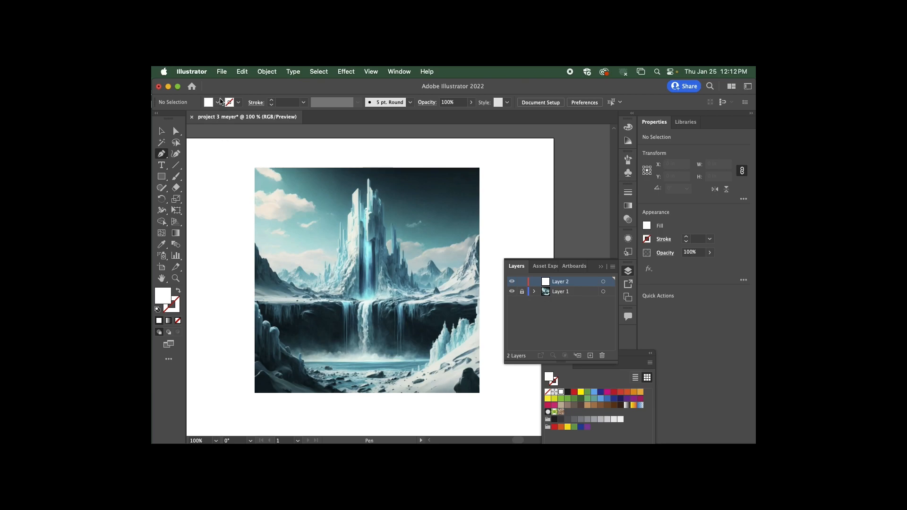
left_click(217, 102)
left_click(157, 118)
left_click(239, 103)
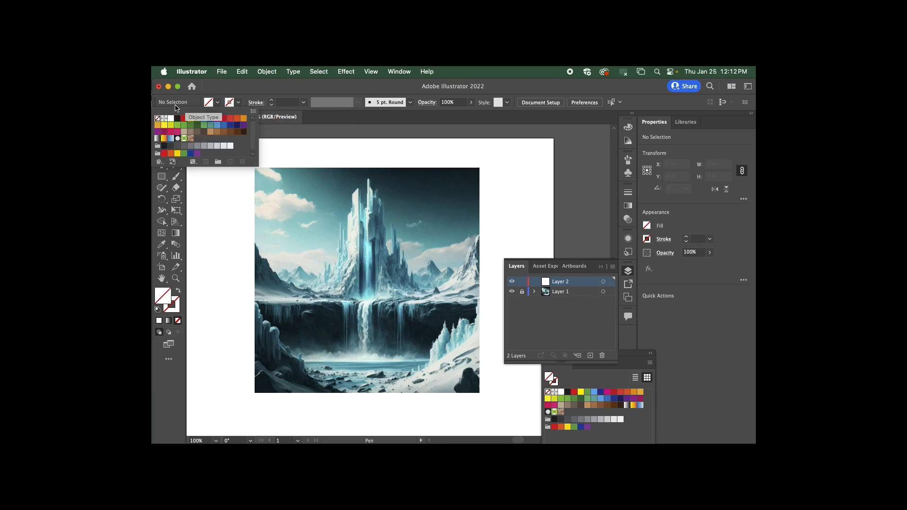
left_click(216, 122)
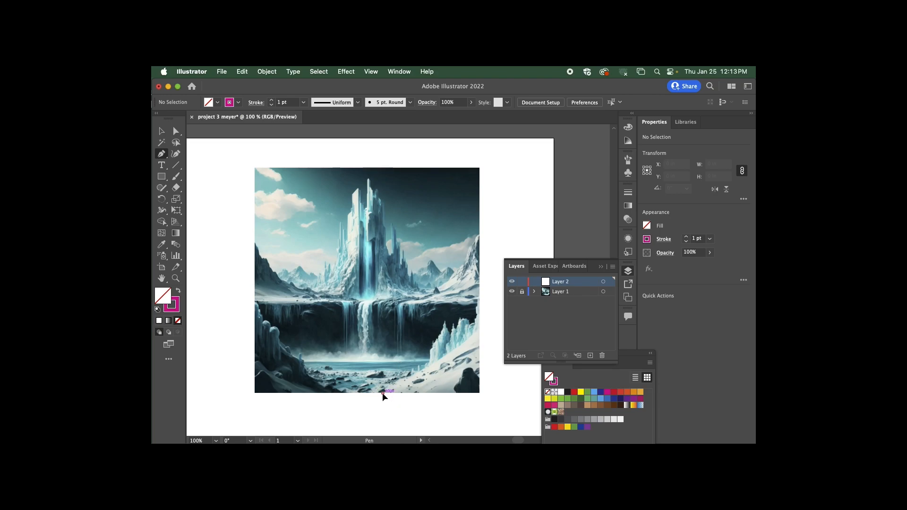
- Trace the snowy slope in the image's lower-right corner as a closed Pen path with straight segments along the image edges
left_click(383, 392)
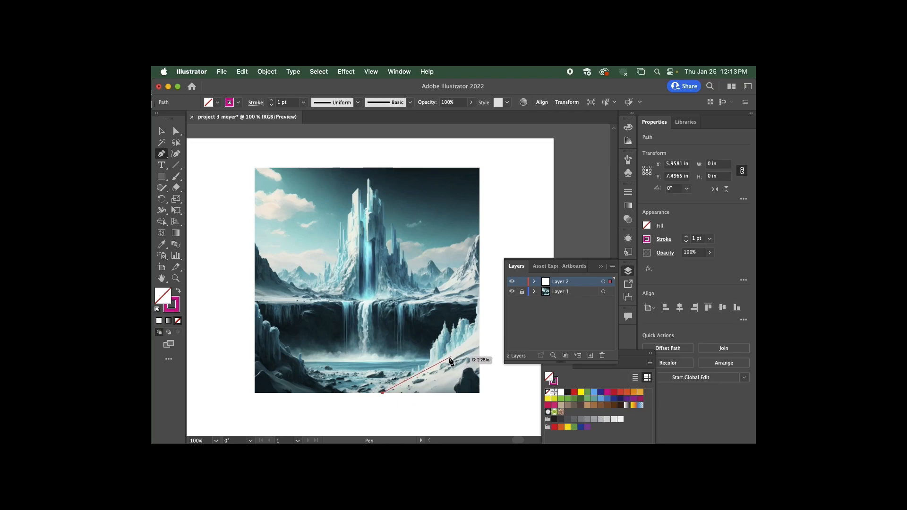
left_click(445, 355)
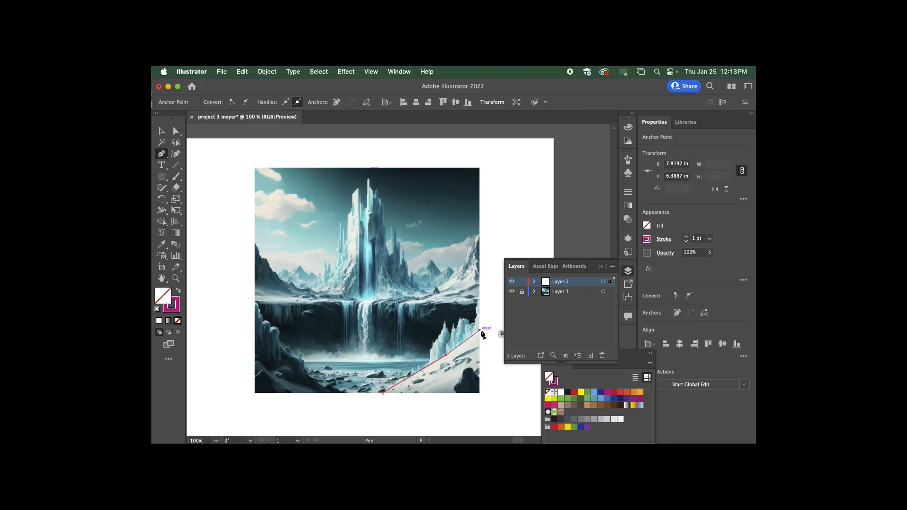
left_click(479, 328)
left_click(480, 392)
left_click(384, 393)
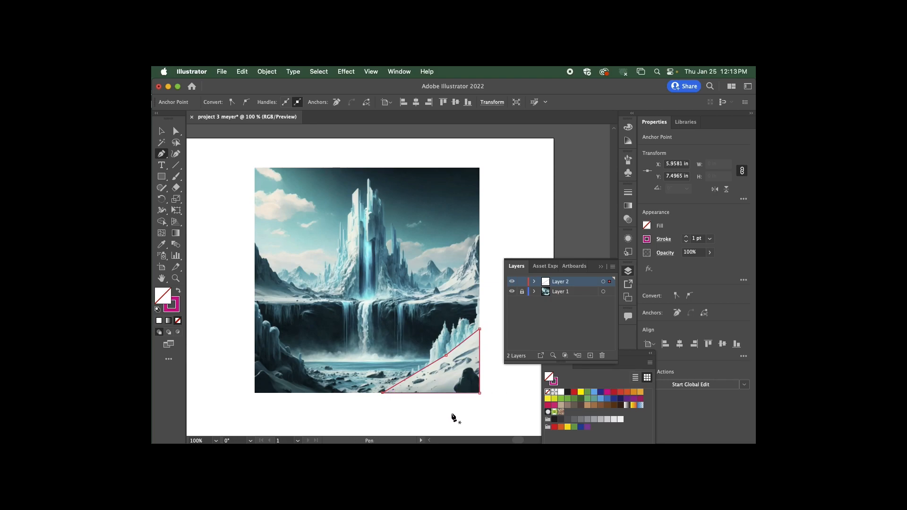
- Fill the traced snowy slope with light blue and lower its opacity to 37%
key("v")
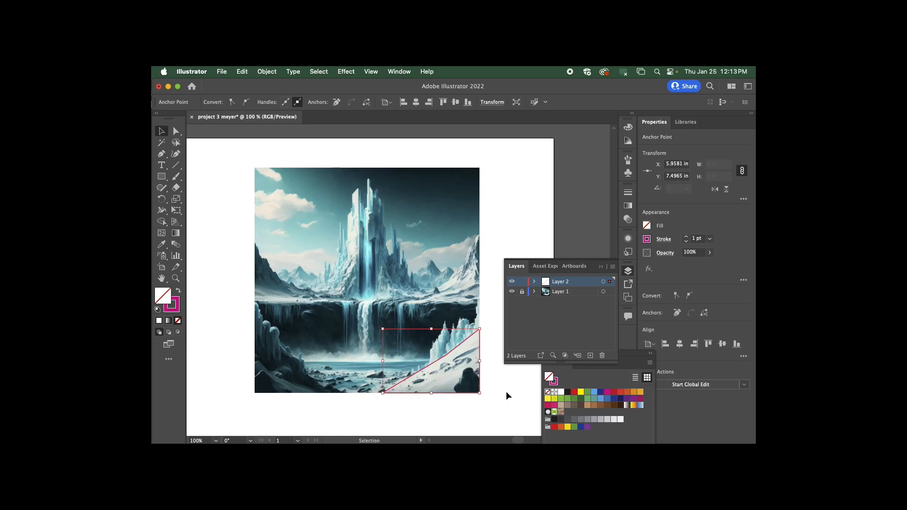
left_click(510, 395)
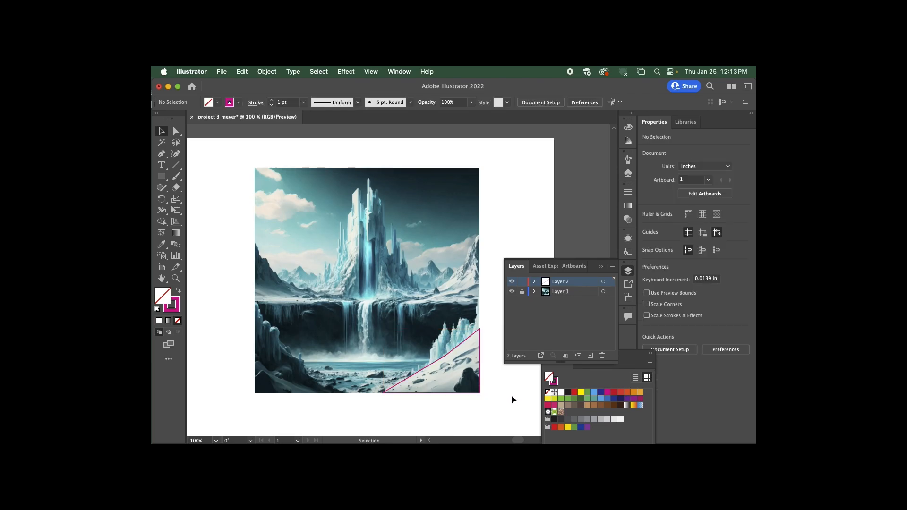
key("super+equal")
key("super+equal")
key("space")
left_click_drag(504, 405, 413, 260)
left_click(471, 266)
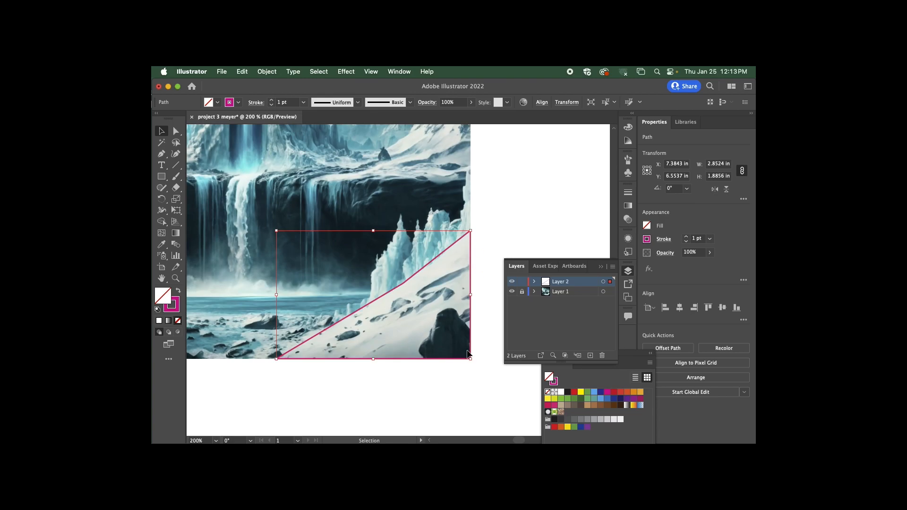
left_click(480, 323)
left_click(471, 325)
left_click(218, 102)
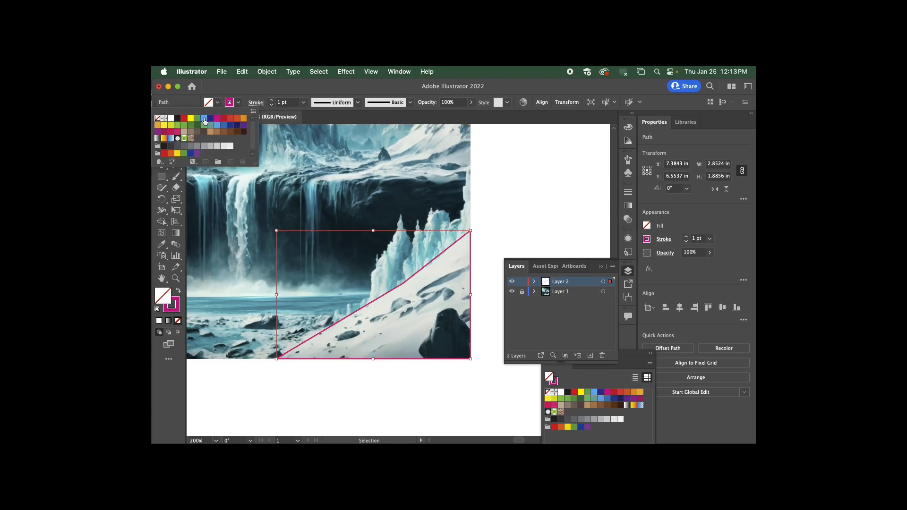
left_click(203, 119)
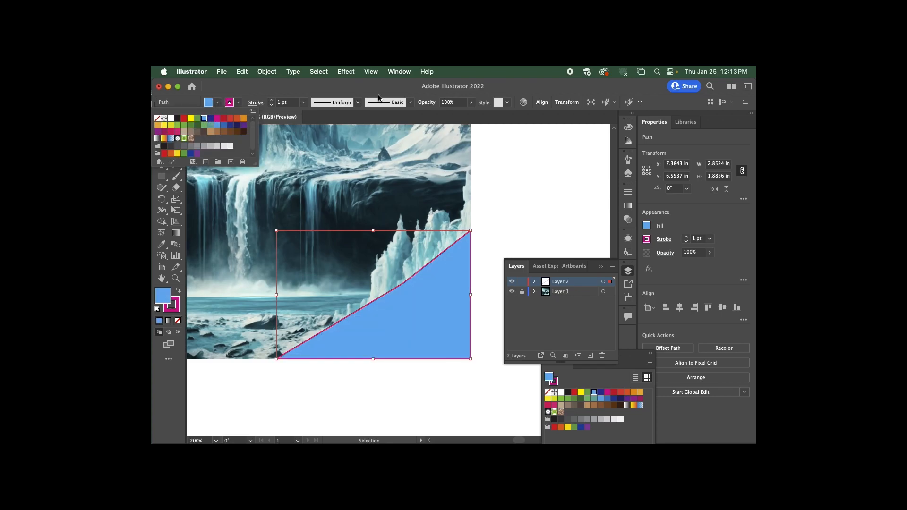
left_click(471, 102)
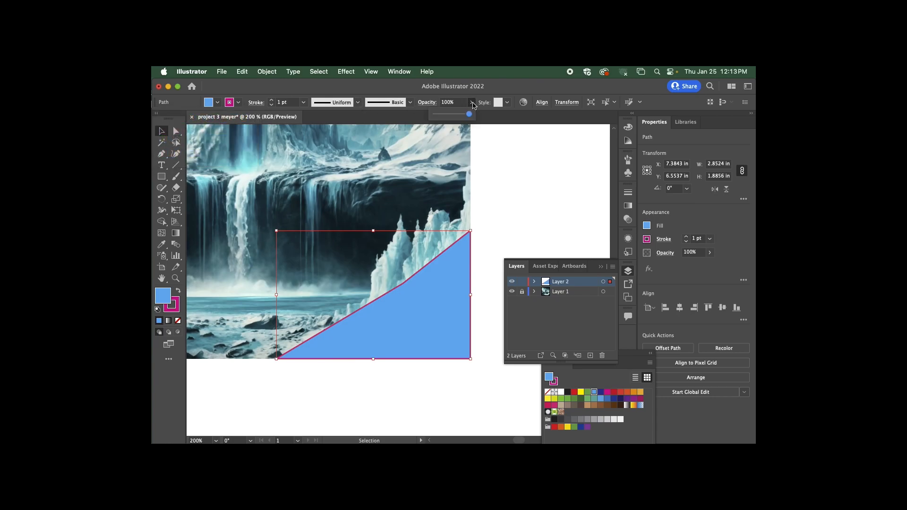
left_click_drag(458, 114, 449, 118)
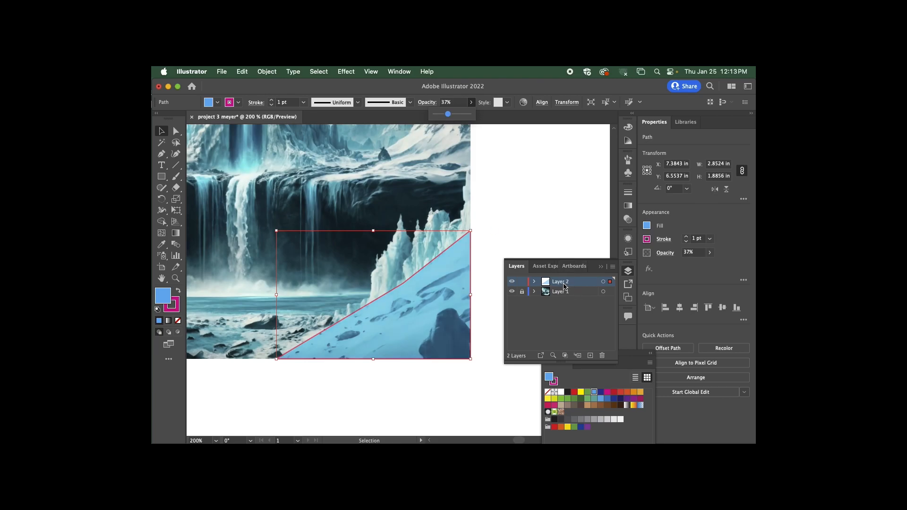
- Add a new layer, lock Layer 2, and trace the dark rock in the image's lower-right corner as a closed Pen shape
left_click(589, 355)
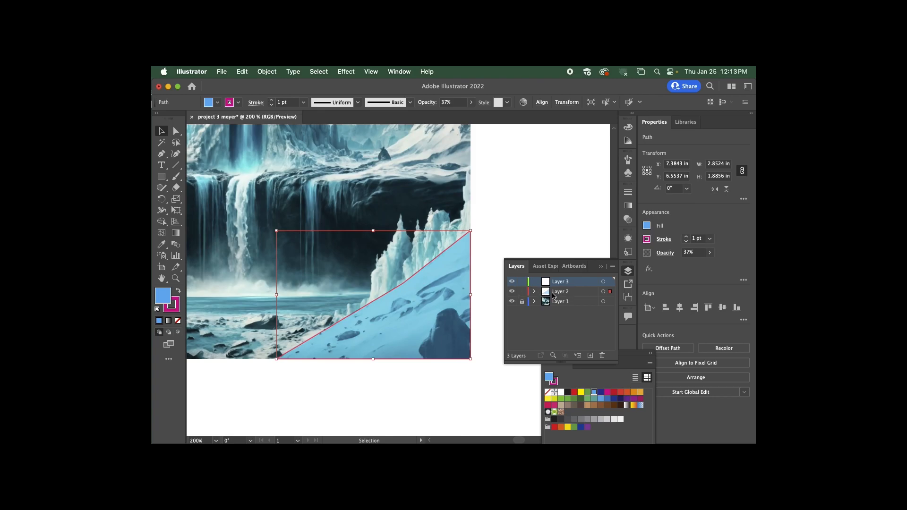
left_click(522, 291)
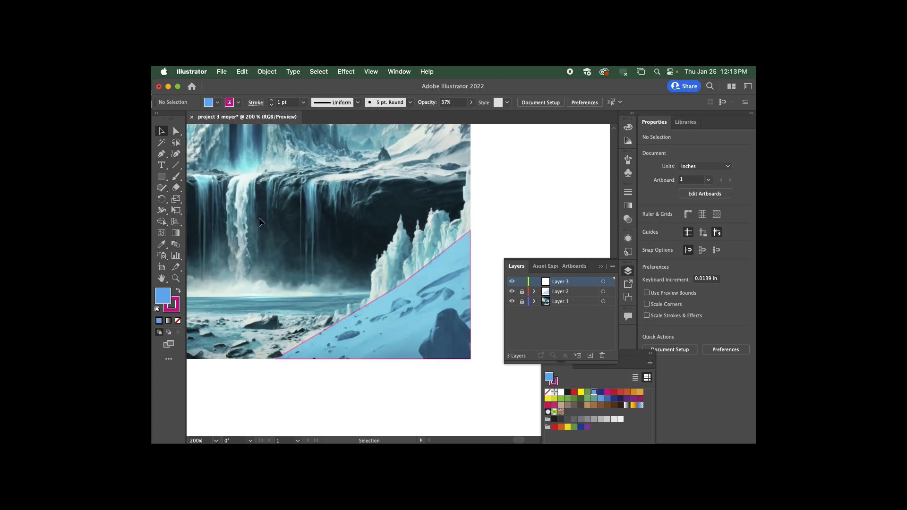
key("p")
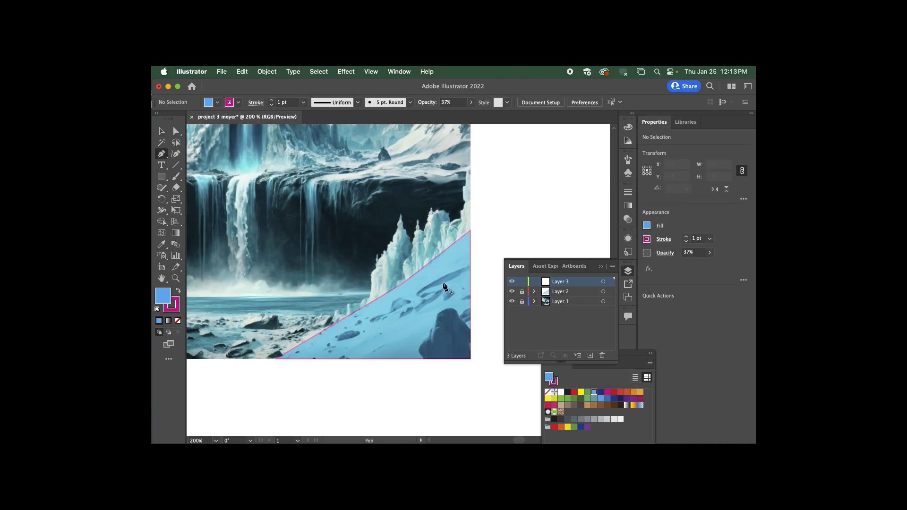
left_click(423, 358)
left_click_drag(417, 351, 437, 316)
left_click_drag(452, 308, 471, 361)
left_click(471, 359)
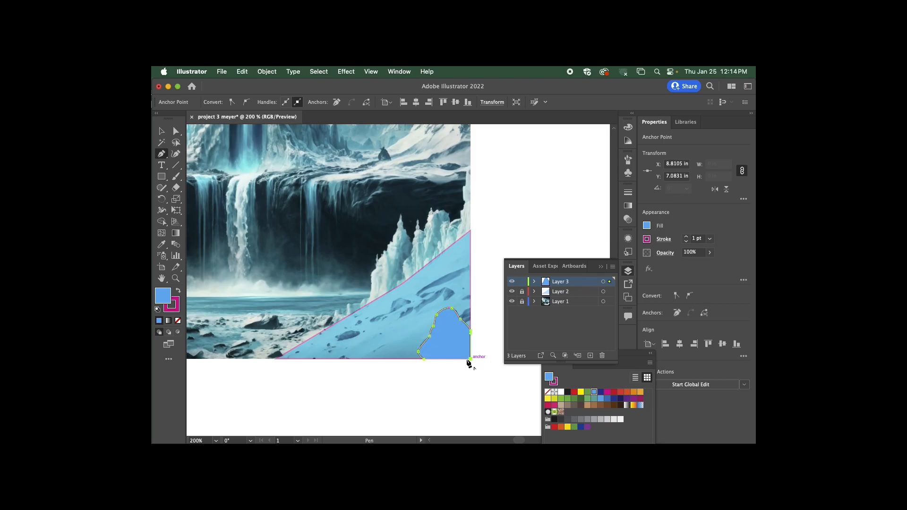
left_click(424, 360)
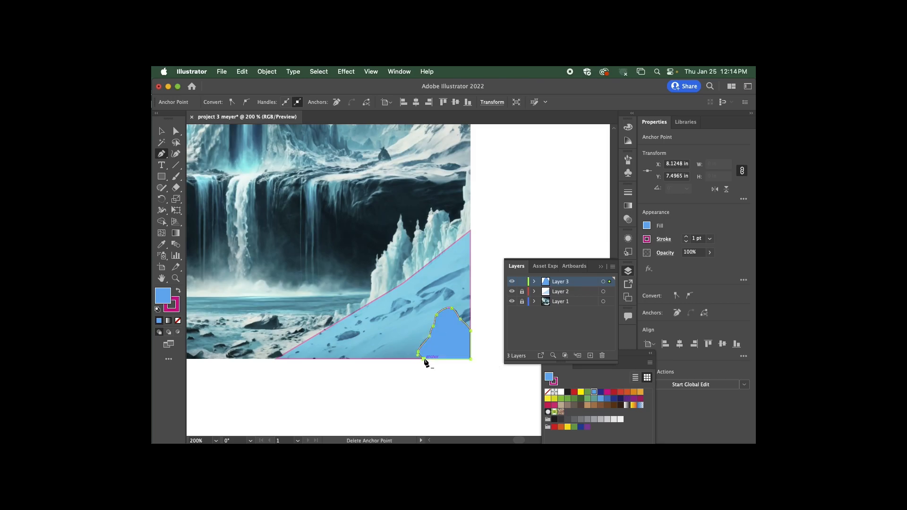
key("v")
left_click(440, 384)
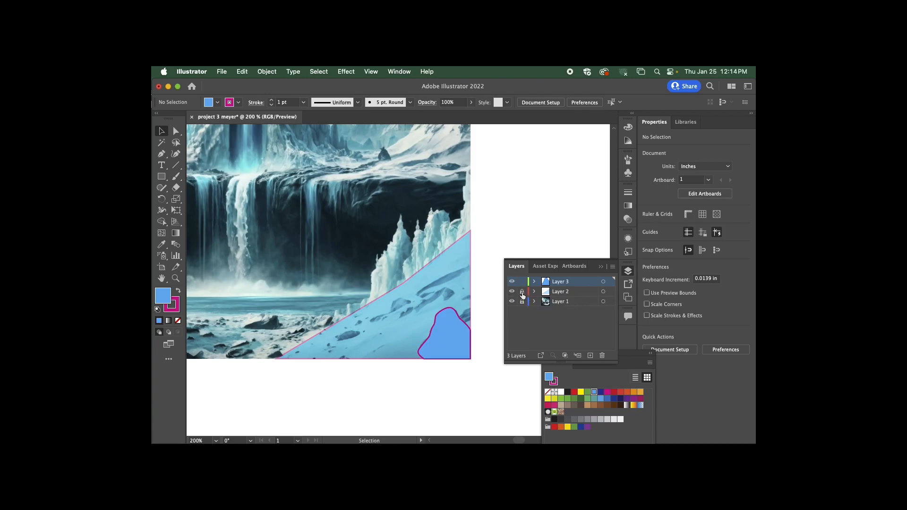
- Unlock Layer 2 and set the blue slope shape's opacity to 100%
left_click(436, 287)
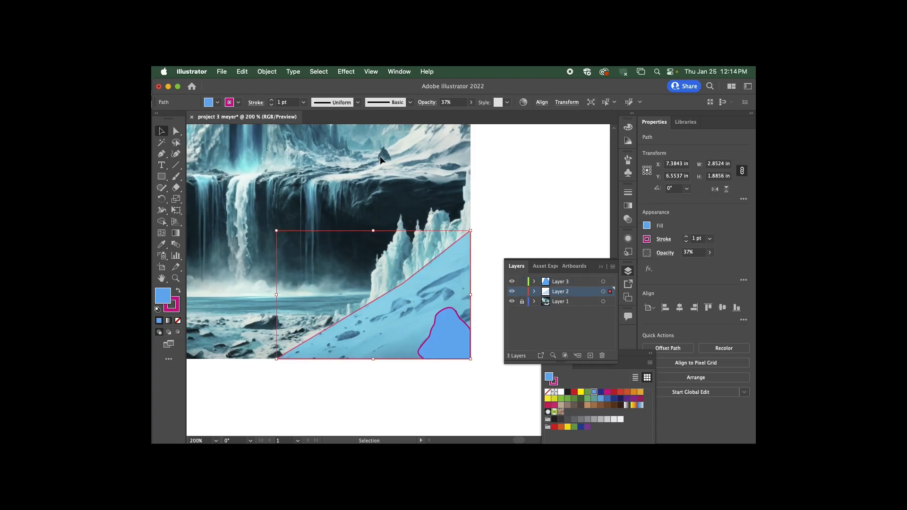
left_click(471, 103)
left_click_drag(449, 114, 482, 114)
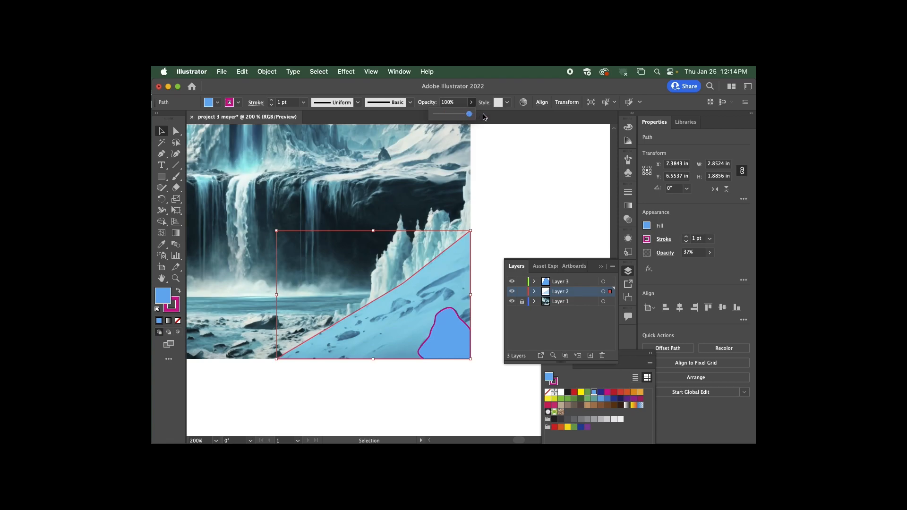
left_click(503, 207)
left_click(503, 207)
- Remove the magenta stroke from the blue slope shape
left_click(444, 281)
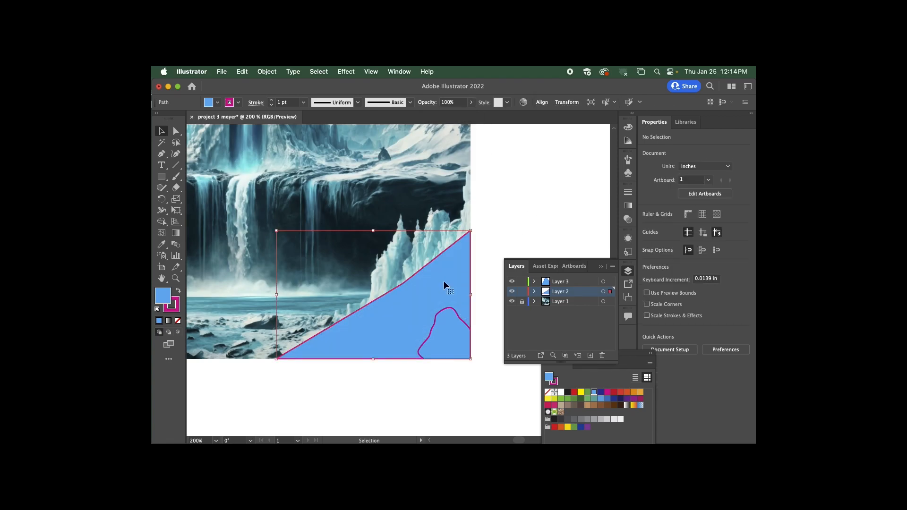
left_click(237, 103)
left_click(157, 119)
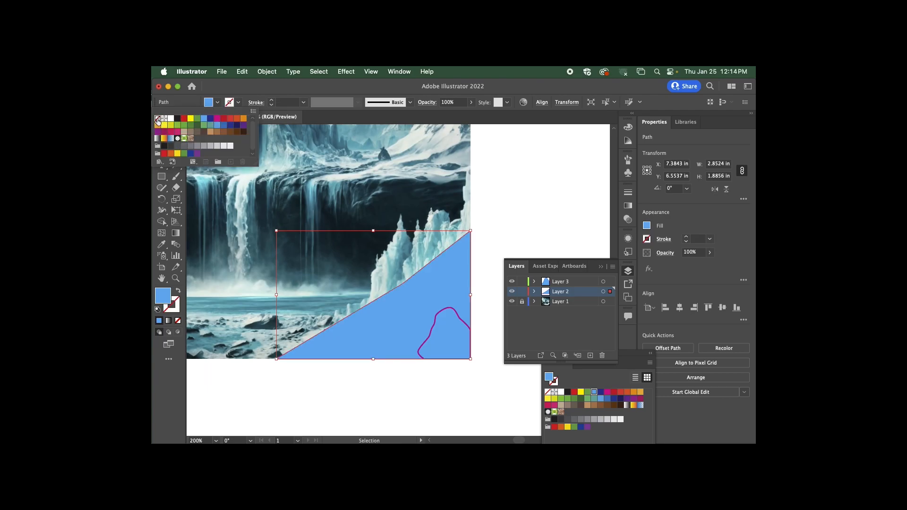
left_click(508, 218)
left_click(494, 257)
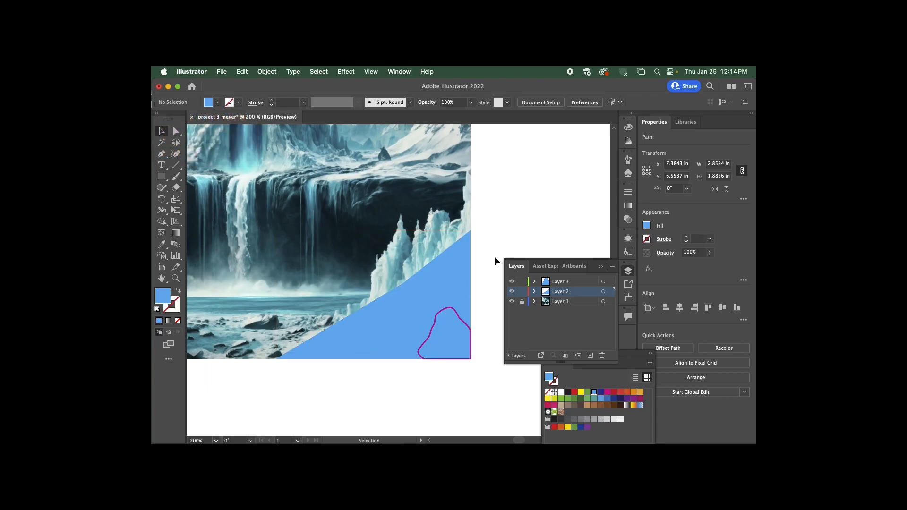
- Fill the rock shape with dark gray and remove its magenta stroke
left_click(449, 325)
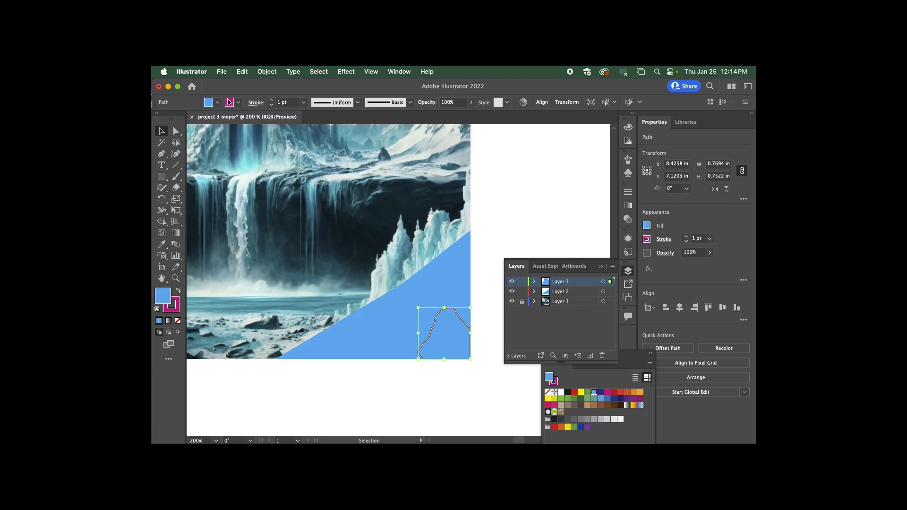
left_click(210, 105)
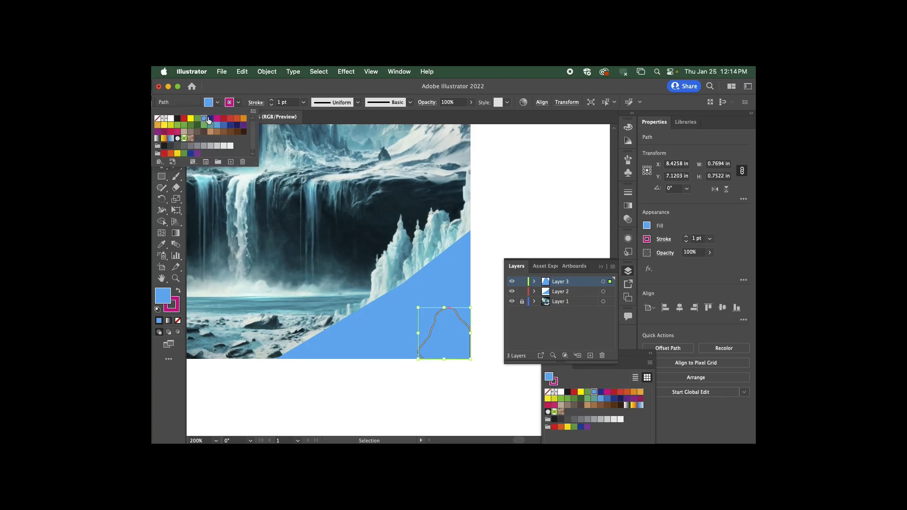
left_click(184, 145)
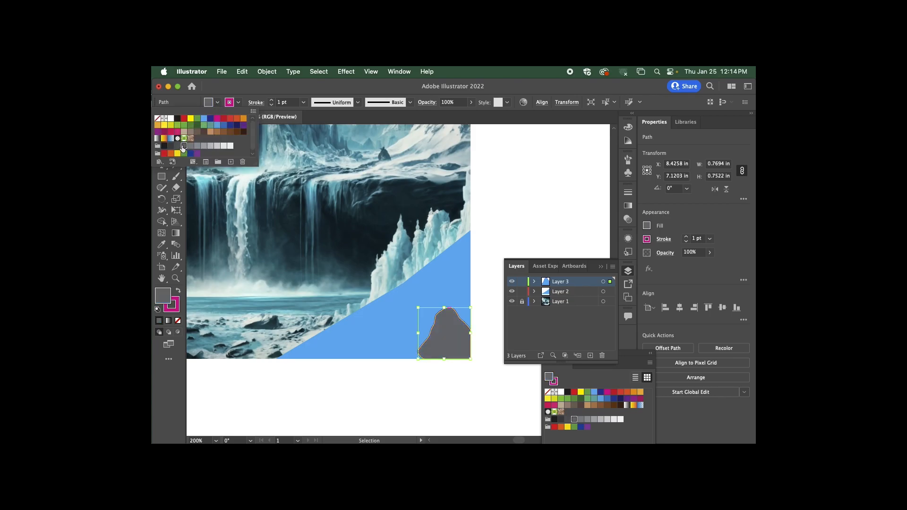
left_click(239, 103)
left_click(158, 119)
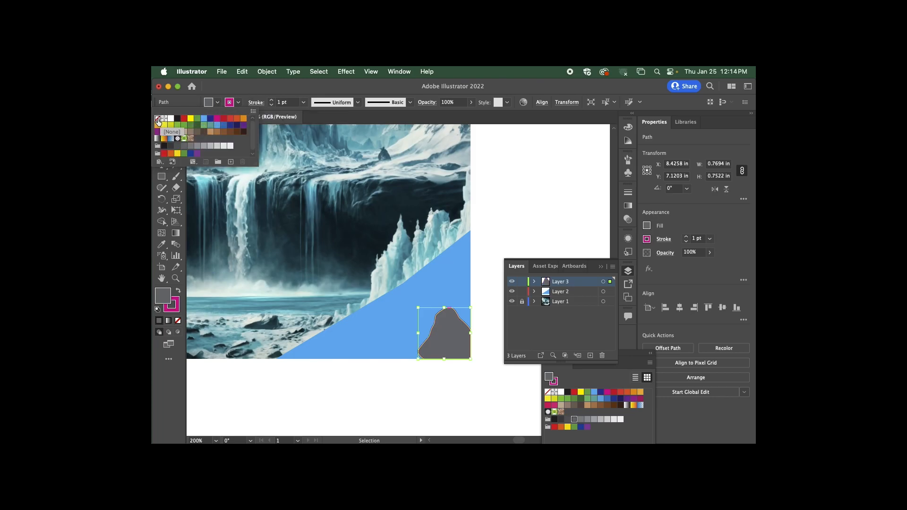
left_click(508, 206)
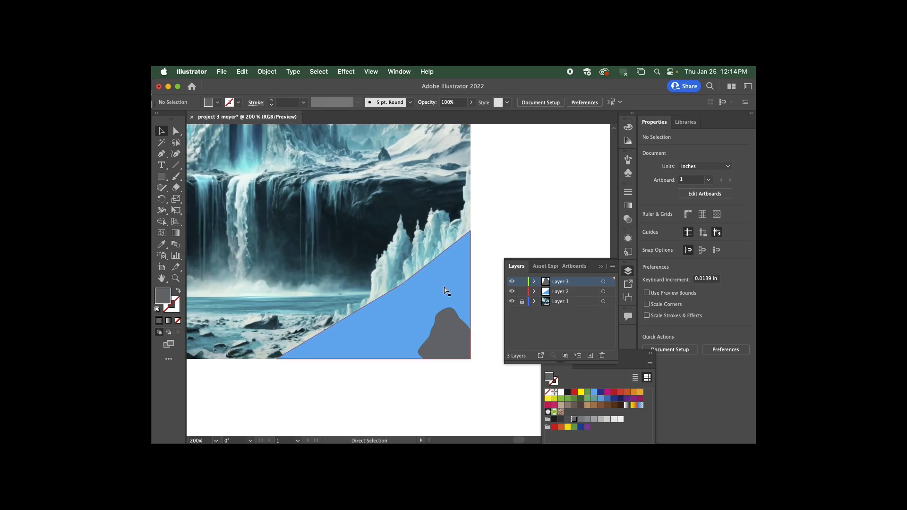
key("super+minus")
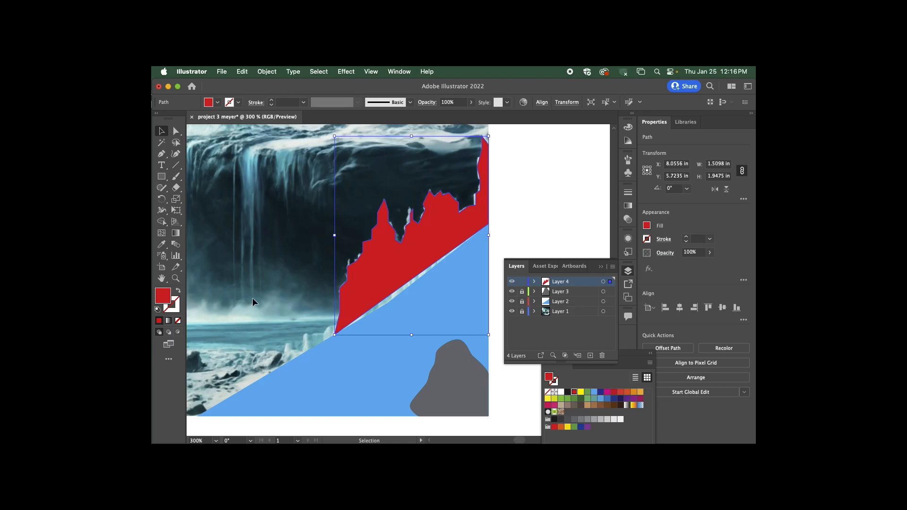
left_click_drag(271, 258, 263, 277)
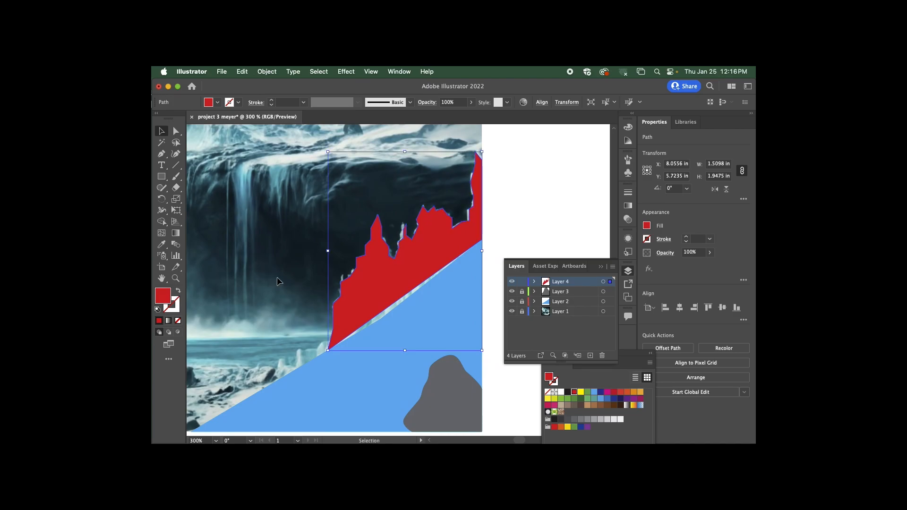
key("i")
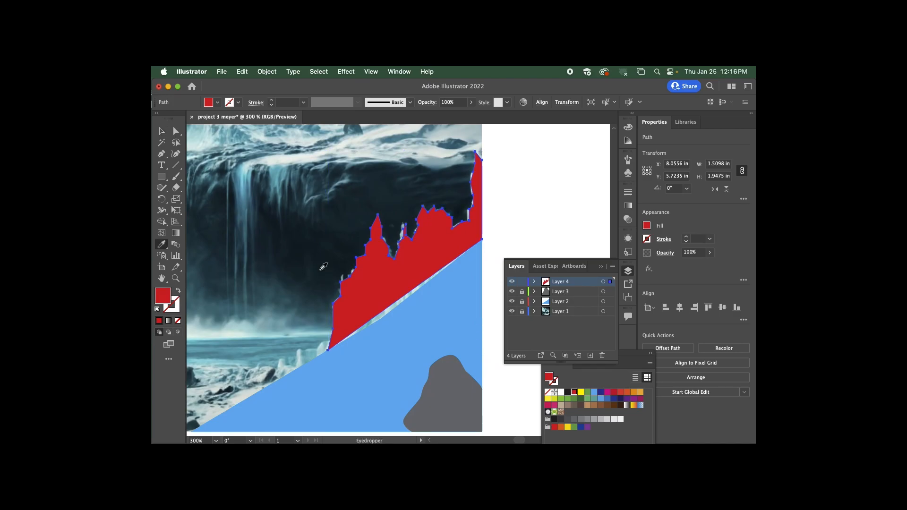
left_click(160, 246)
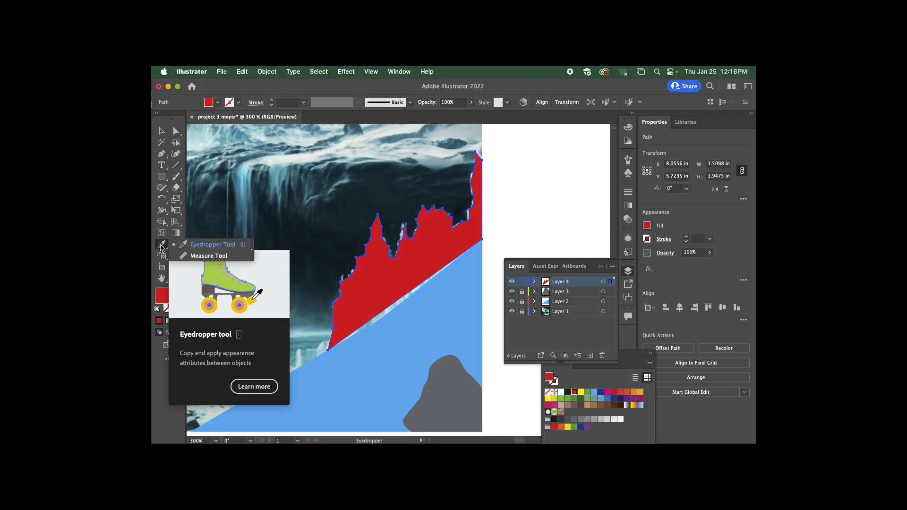
left_click(202, 244)
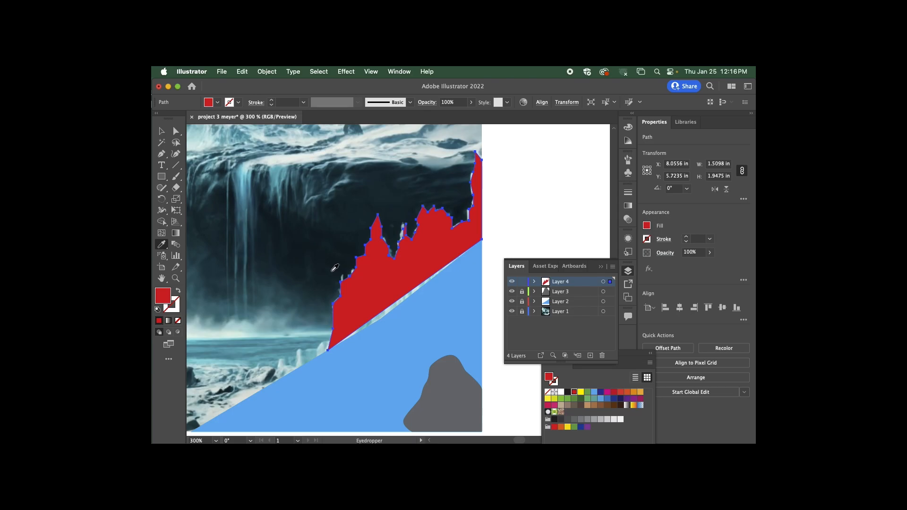
key("v")
left_click(501, 233)
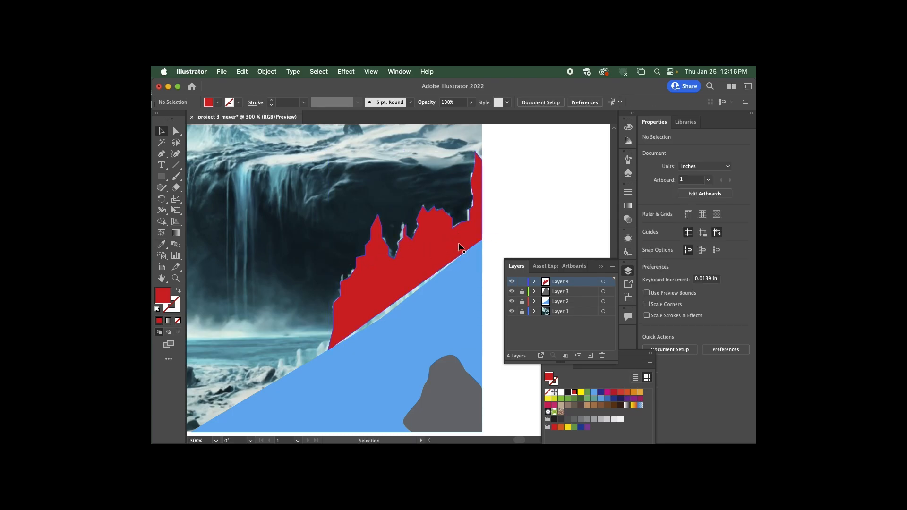
- Sample the dark cliff color beside the waterfall with the Eyedropper while no shape is selected
left_click(428, 249)
left_click(343, 243)
key("i")
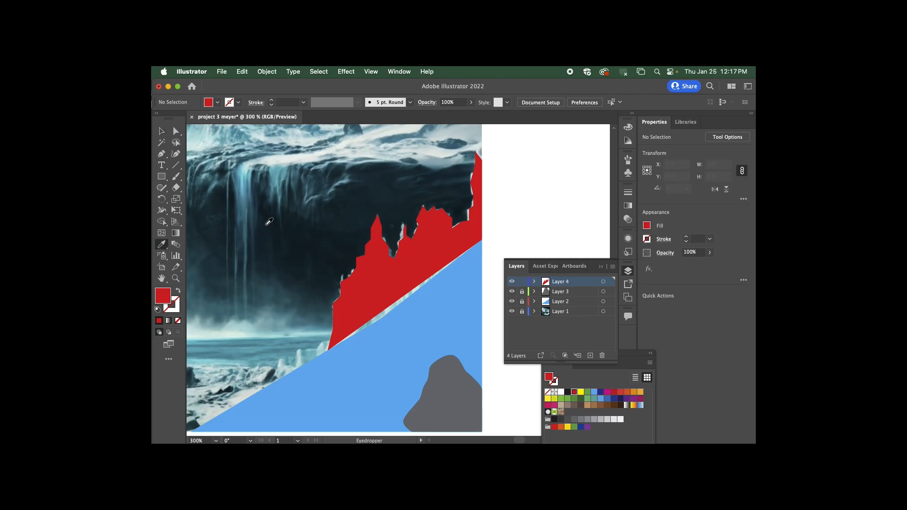
left_click(271, 233)
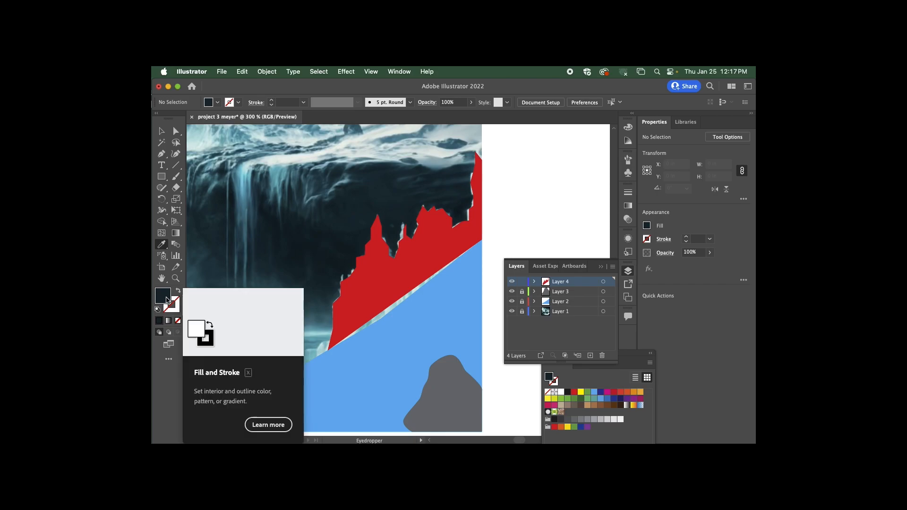
- Recolor the red ice formation shape with the pale gray-blue sampled from the image's icy shoreline using the Eyedropper
key("v")
left_click(428, 256)
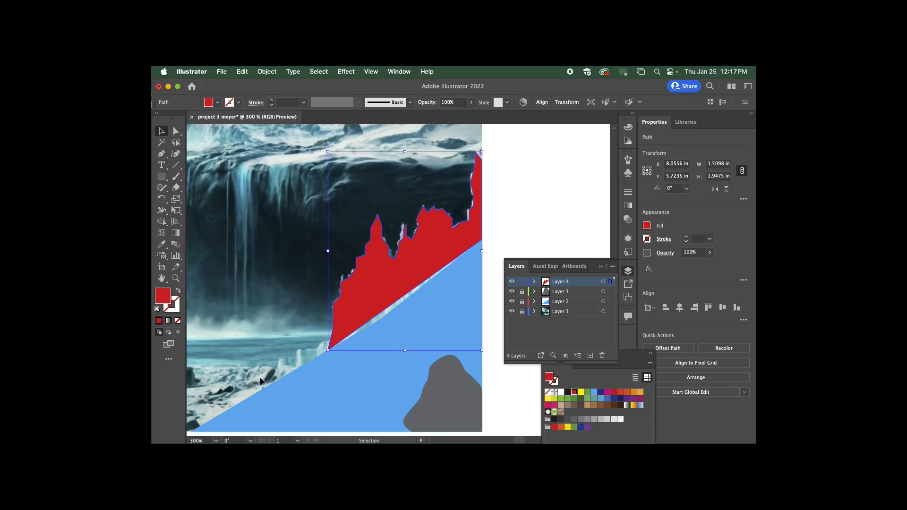
key("i")
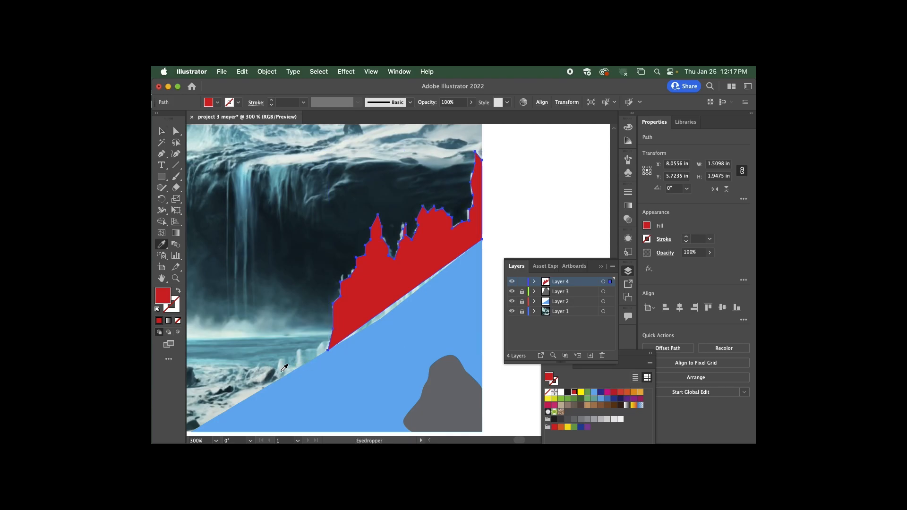
left_click(284, 369)
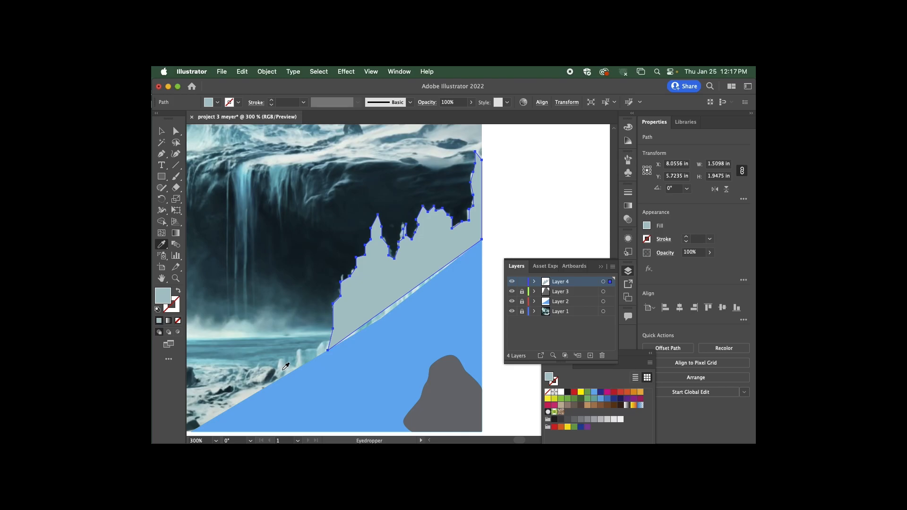
key("v")
left_click(491, 231)
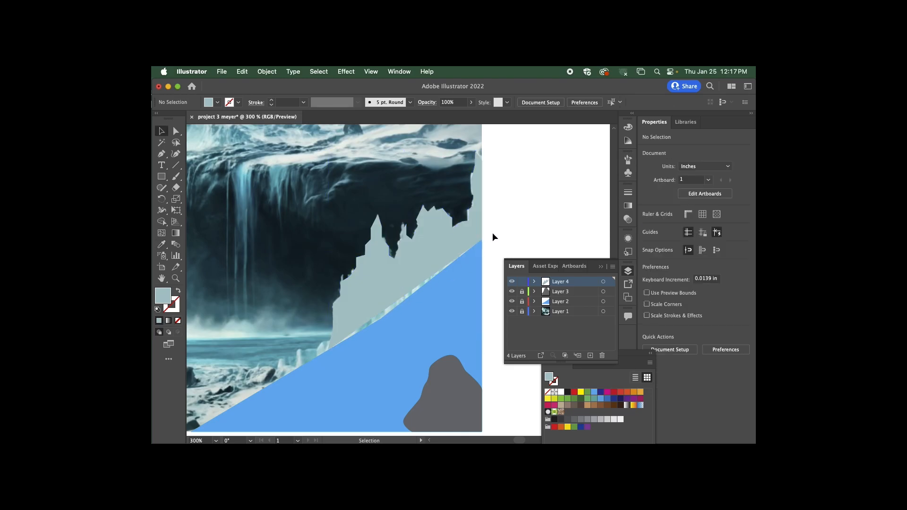
- Move the pale ice formation shape aside to reveal the traced ice beneath it and return it to its place
left_click_drag(398, 271, 284, 253)
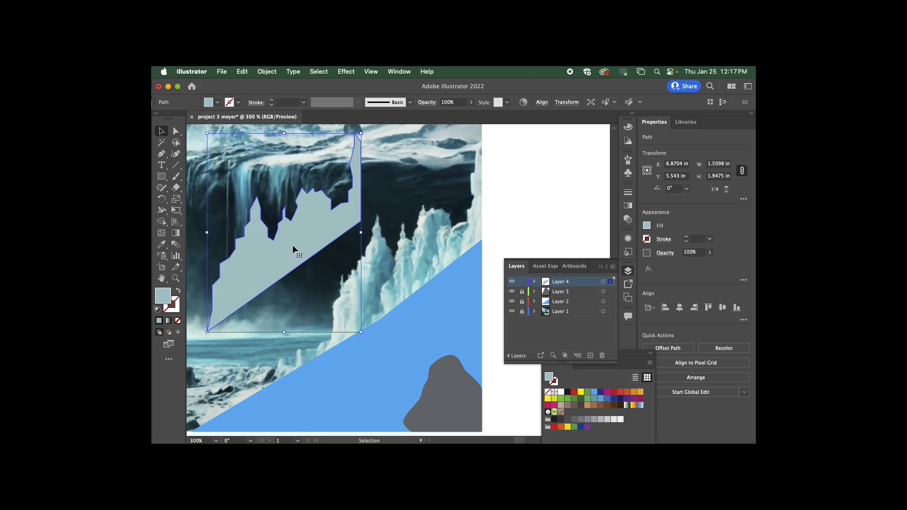
left_click_drag(288, 250, 408, 270)
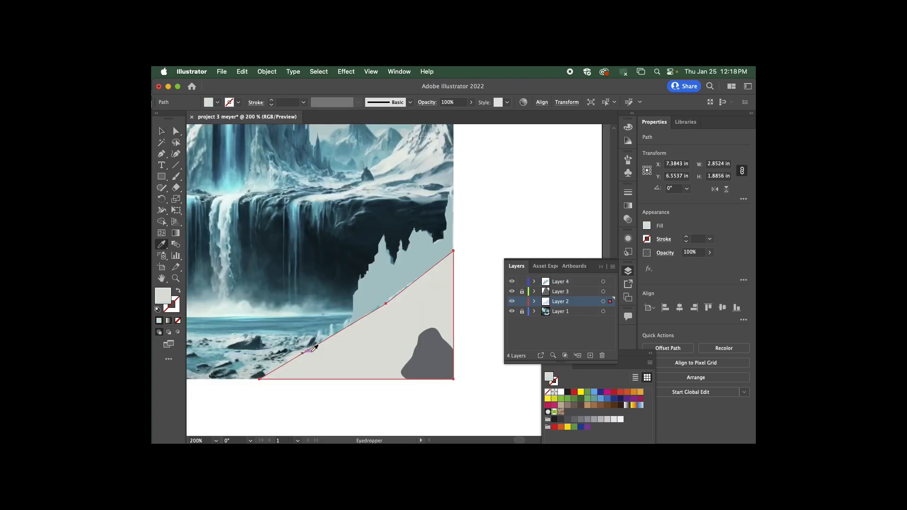
- Deselect the pale gray snow slope shape and view the traced image on the artboard
key("v")
left_click(481, 244)
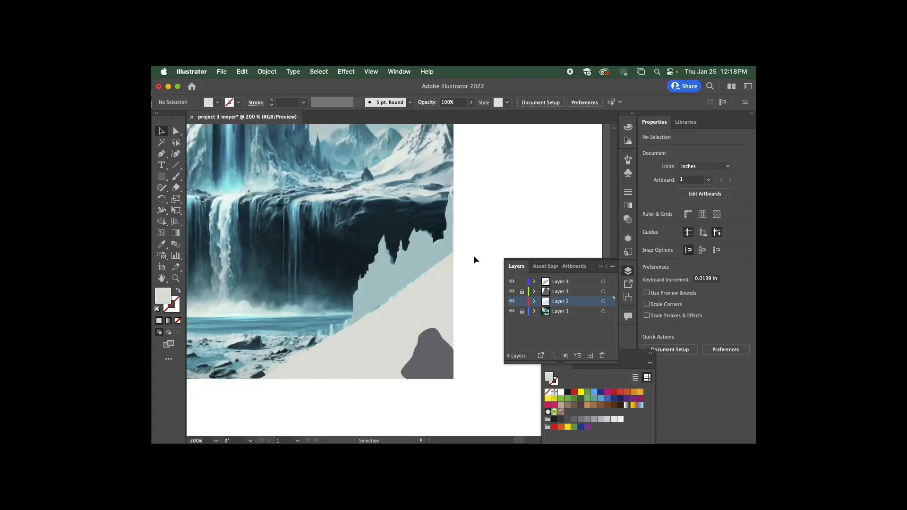
key("super+minus")
key("super+minus")
key("super+minus")
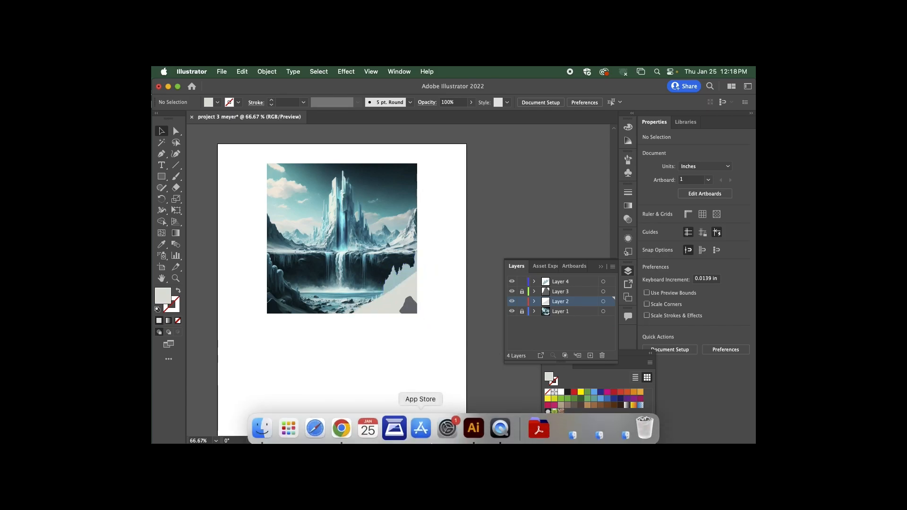
- Switch to Chrome and review the example illustrations on the Project 3 vector illustration assignment page
left_click(341, 429)
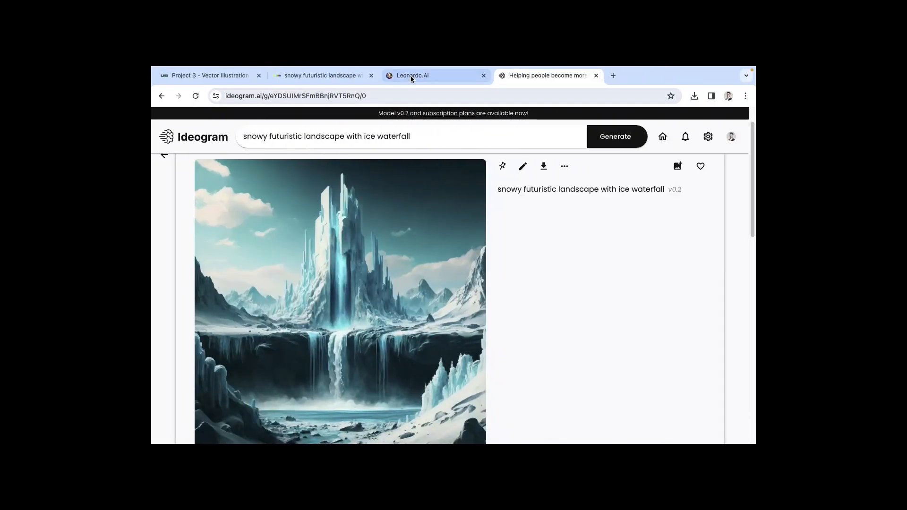
left_click(241, 78)
scroll(417, 277, "down", 5)
scroll(417, 277, "up", 9)
scroll(417, 277, "down", 7)
scroll(417, 278, "up", 3)
scroll(417, 277, "down", 3)
scroll(416, 277, "up", 5)
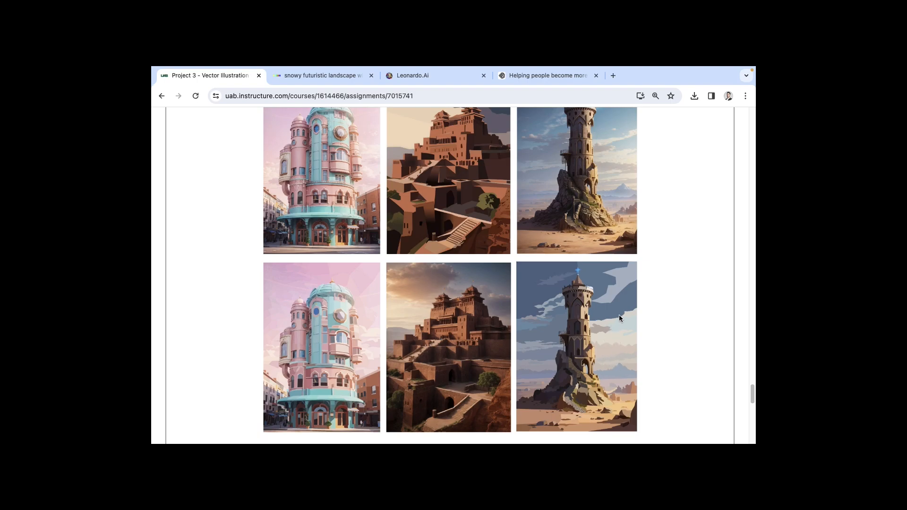
scroll(620, 317, "up", 1)
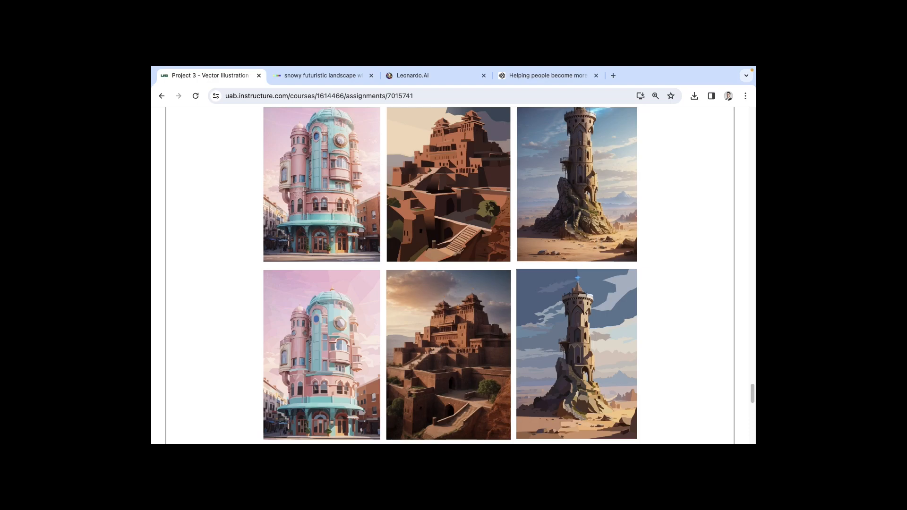
- Switch back to Illustrator, lock Layer 4 and add a new layer above it
left_click(474, 434)
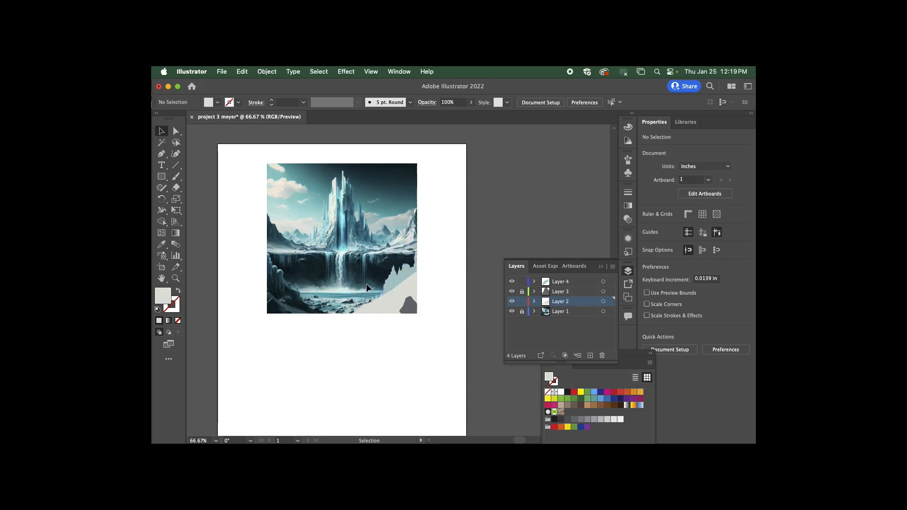
key("super+1")
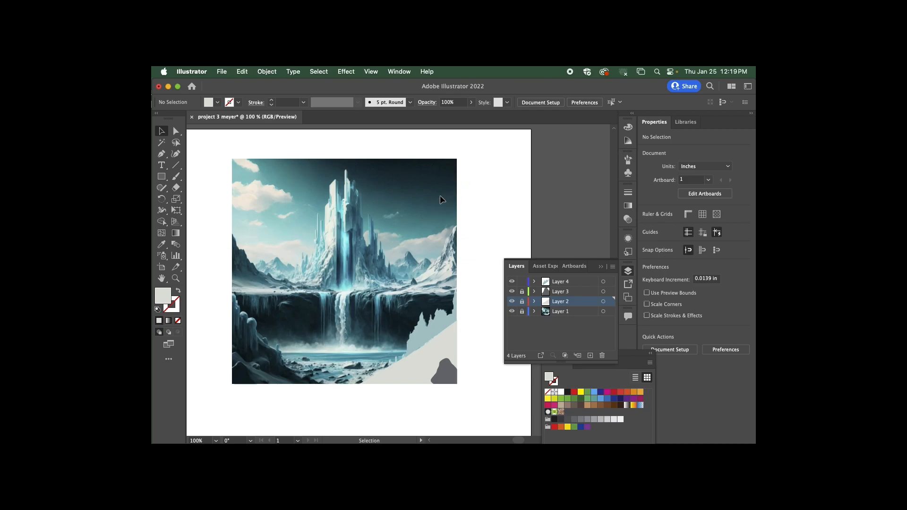
left_click(521, 282)
left_click(553, 283)
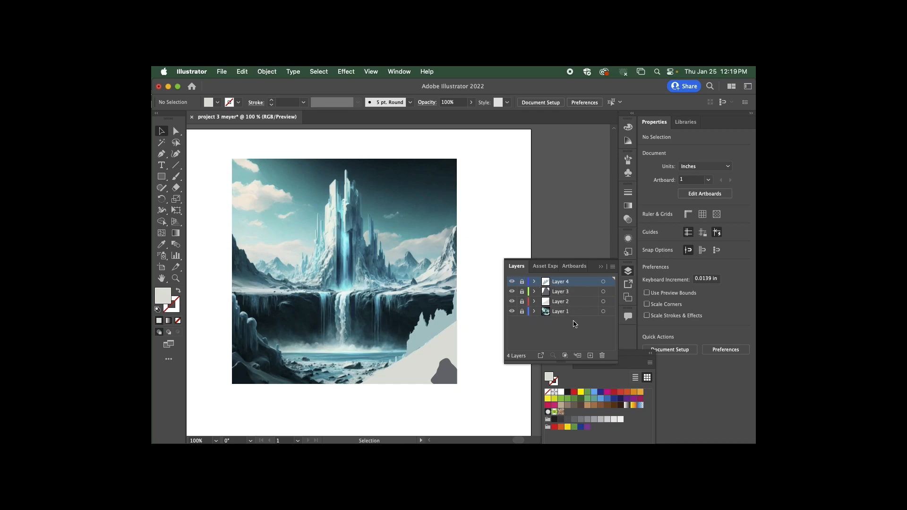
left_click(590, 355)
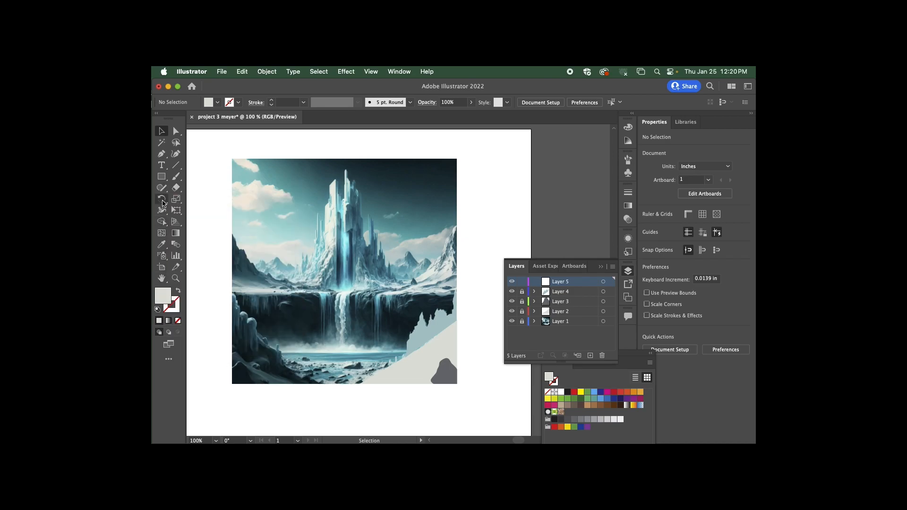
- Draw a closed rectangular Pen shape, about 6.62 by 3.90 in, over the sky and mountains down to the cliff edge
left_click(162, 177)
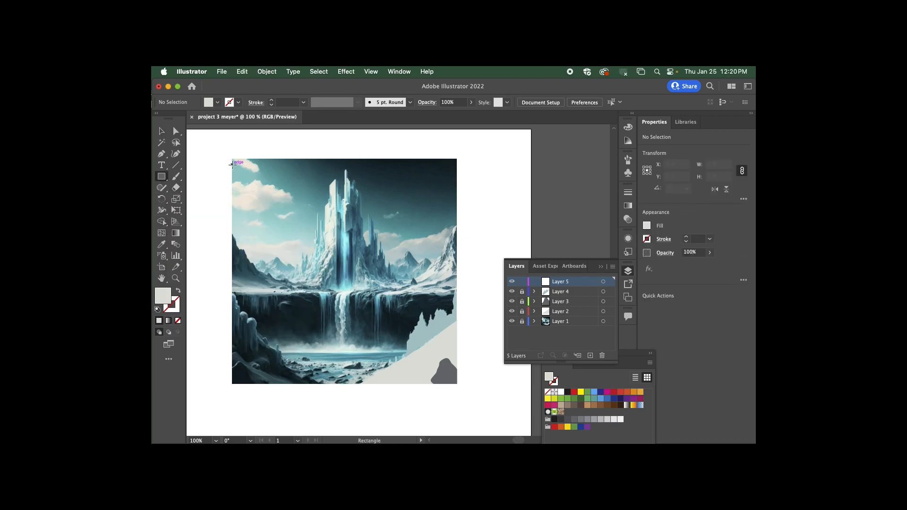
key("p")
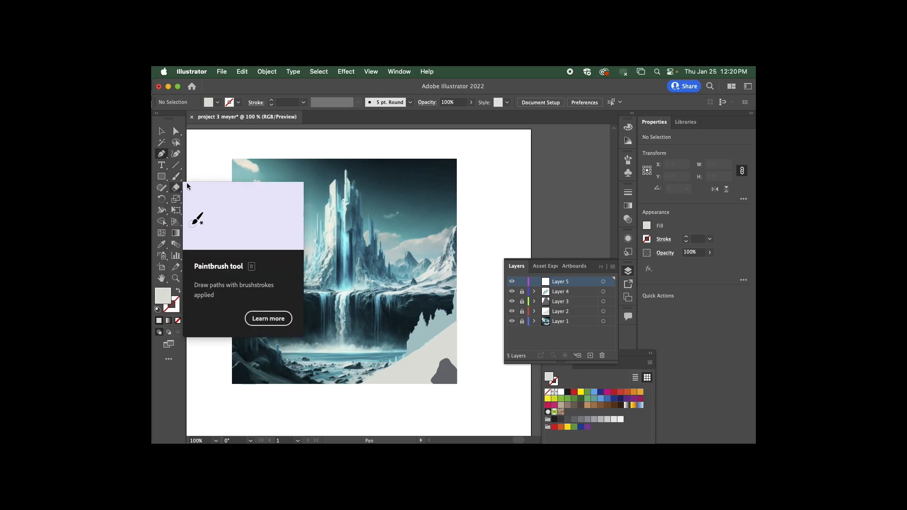
left_click(456, 159)
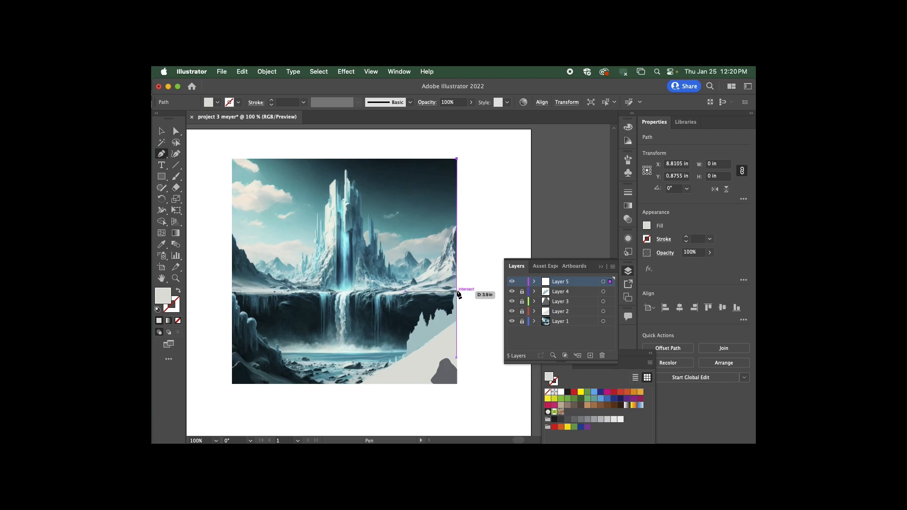
left_click(457, 290)
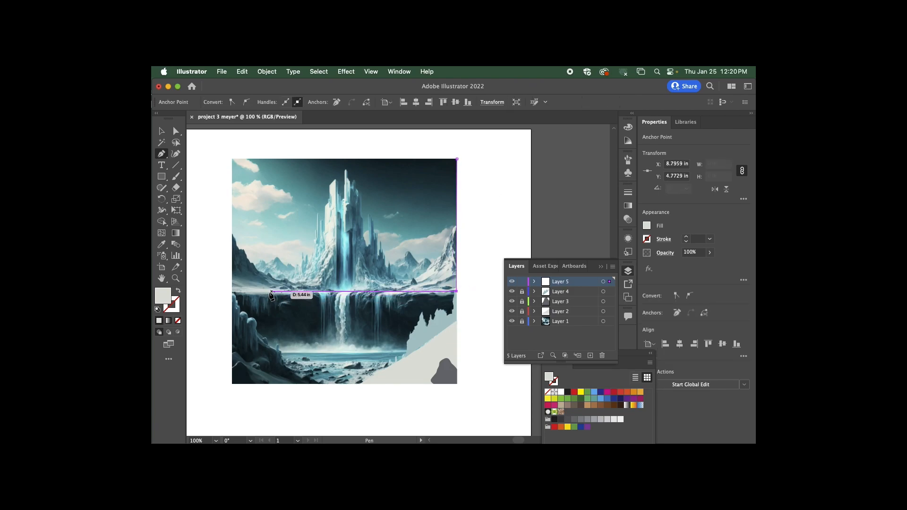
left_click(232, 291)
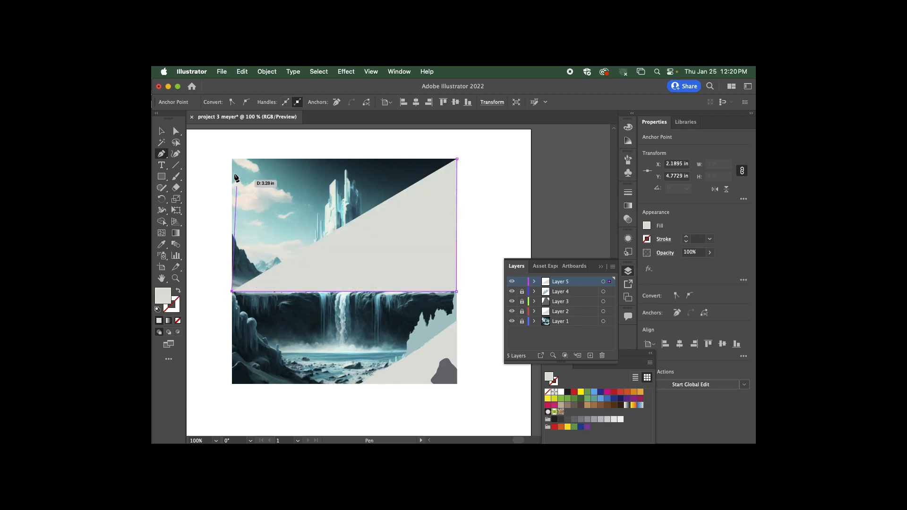
left_click(232, 159)
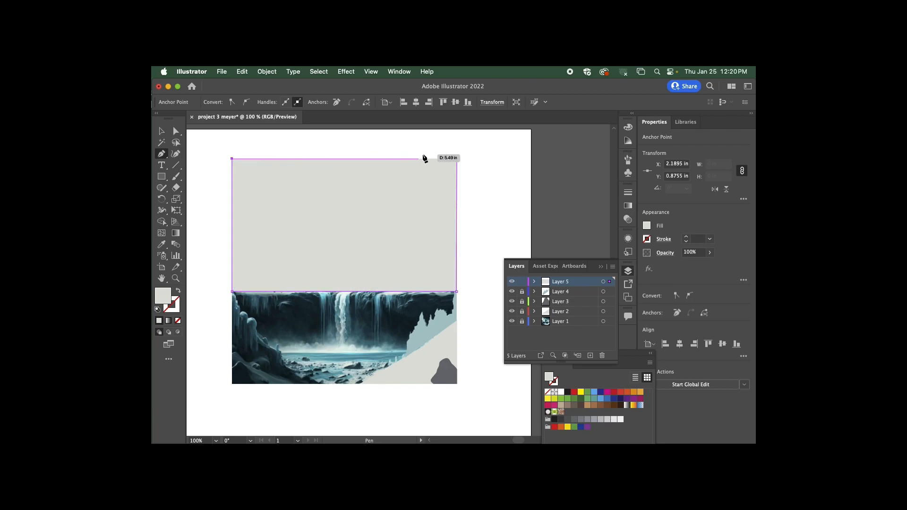
left_click(456, 159)
key("v")
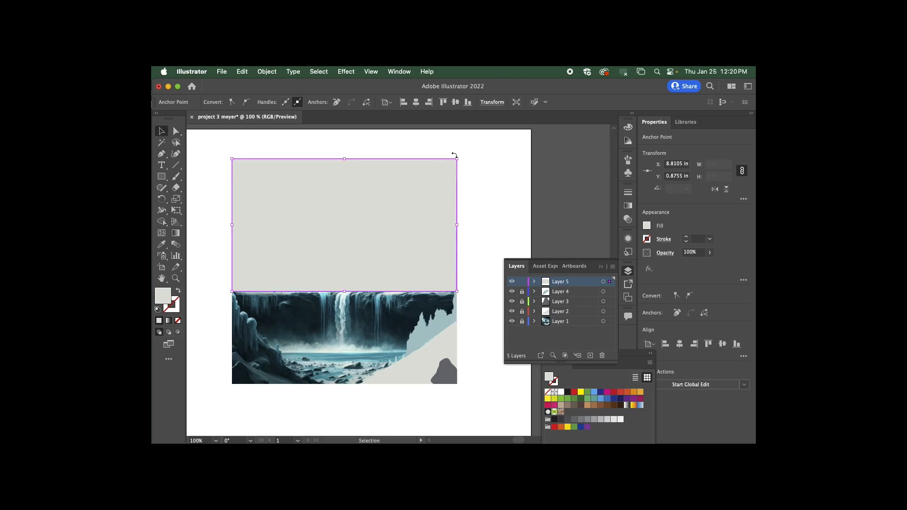
- Lower the opacity of the gray rectangle over the sky to 58%
left_click(259, 142)
left_click(290, 194)
left_click(470, 102)
left_click(452, 114)
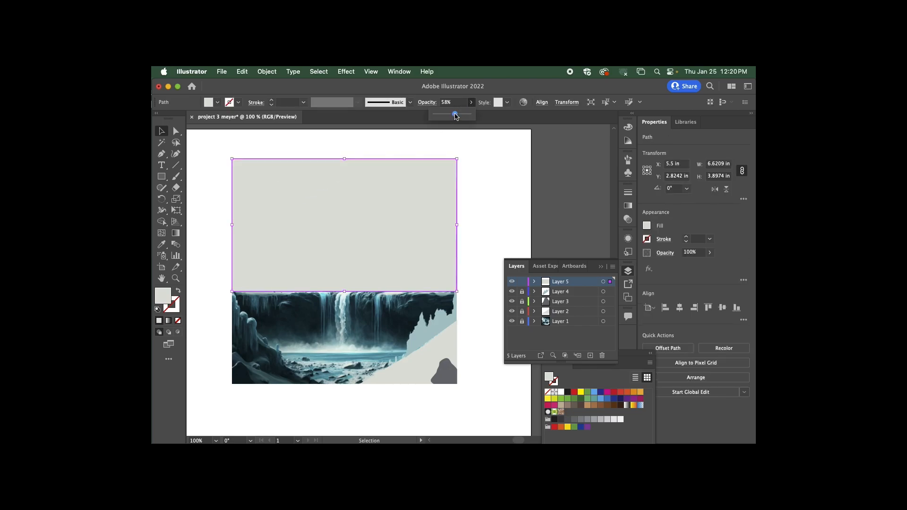
left_click(475, 155)
left_click(441, 198)
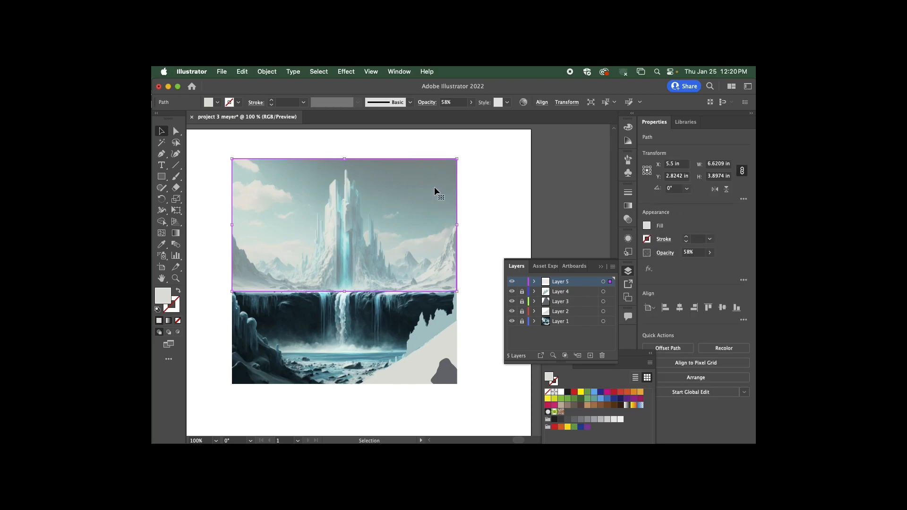
- Display the gradient settings for the semi-transparent sky rectangle
left_click(627, 206)
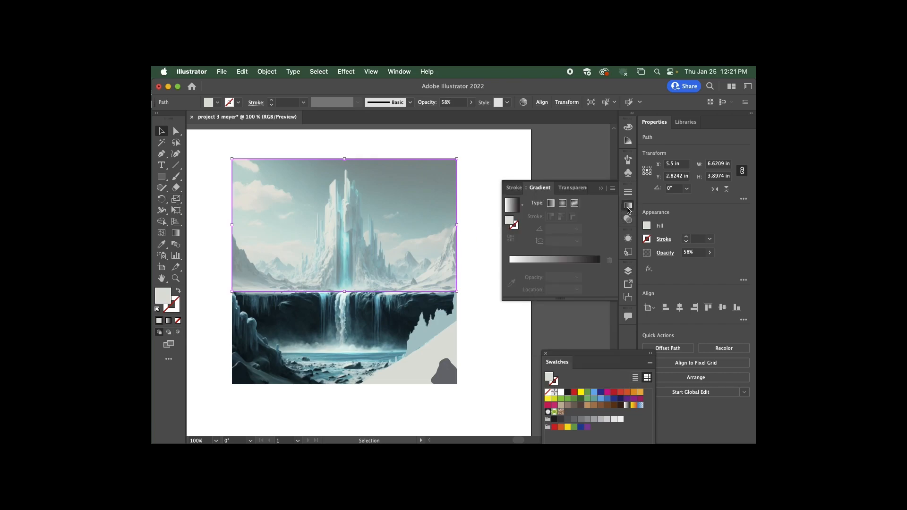
left_click(400, 73)
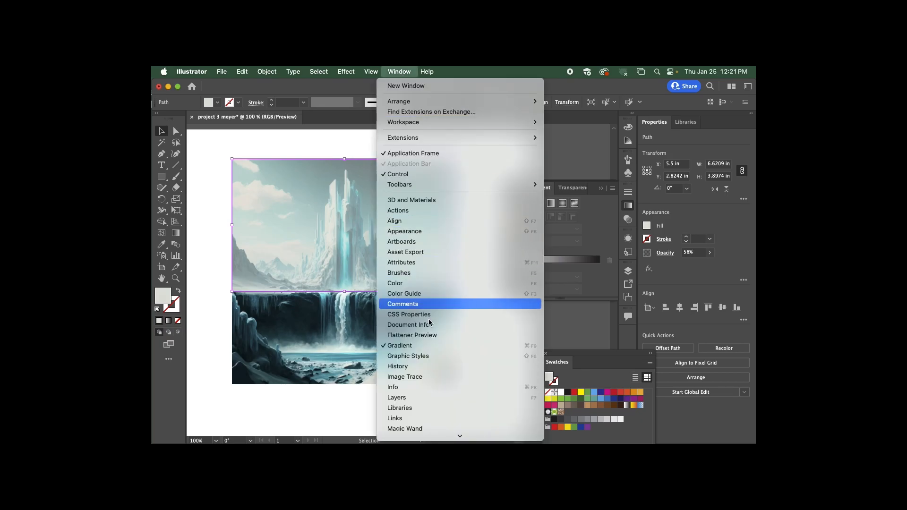
left_click(595, 217)
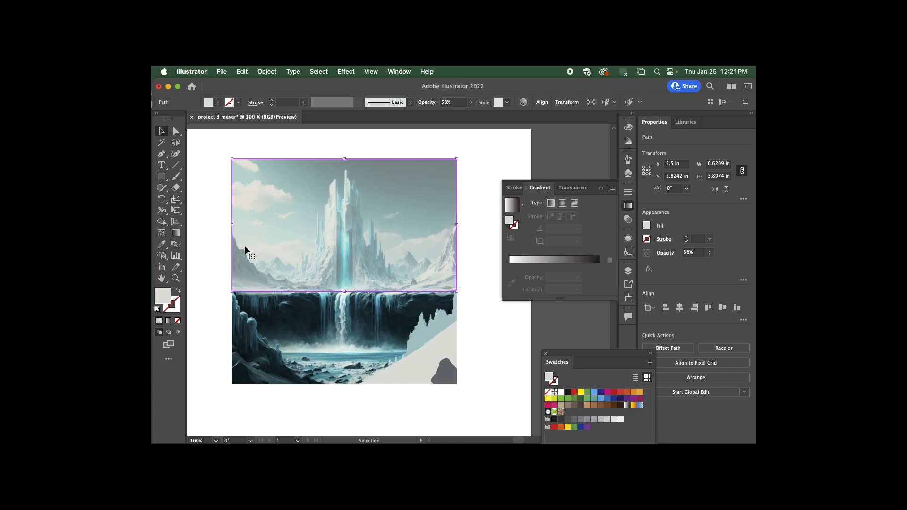
key("g")
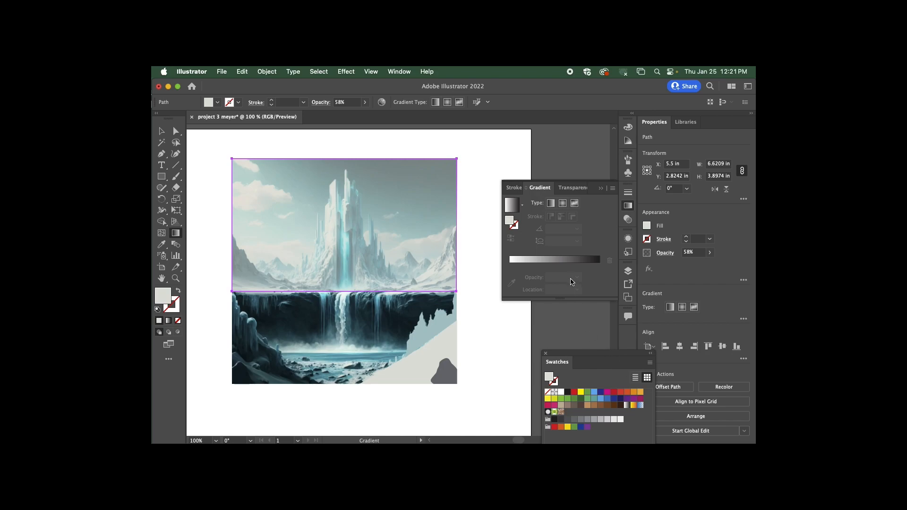
key("v")
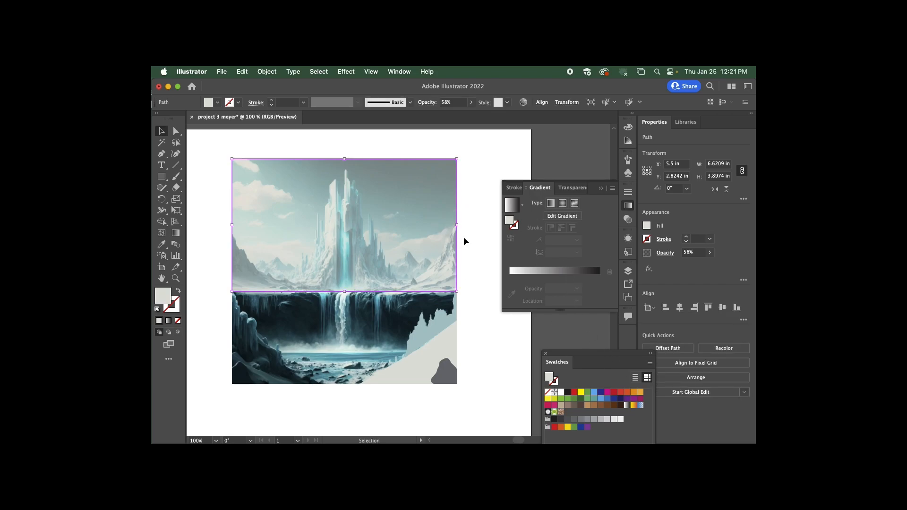
mouse_move(394, 211)
left_mouse_down()
mouse_move(449, 191)
mouse_move(441, 219)
mouse_move(409, 198)
mouse_move(394, 215)
left_mouse_up()
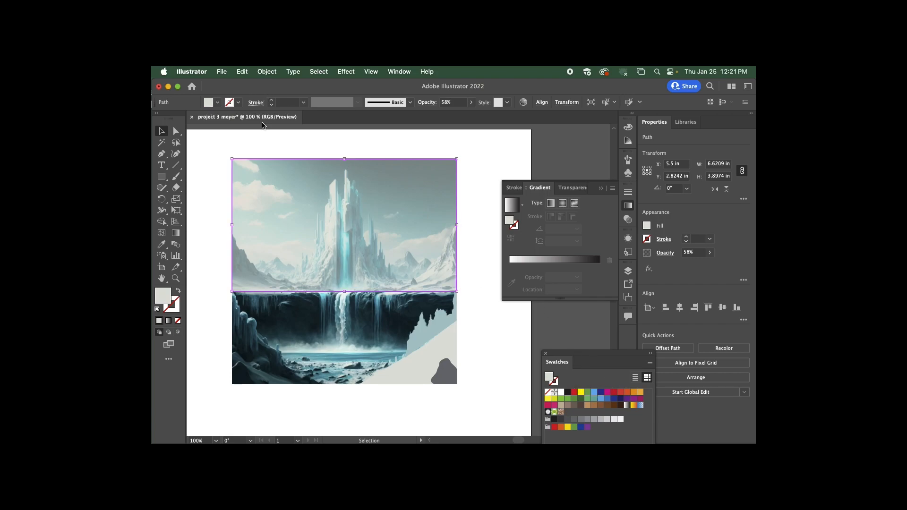
- Fill the sky rectangle with the Orange, Yellow gradient swatch
left_click(217, 102)
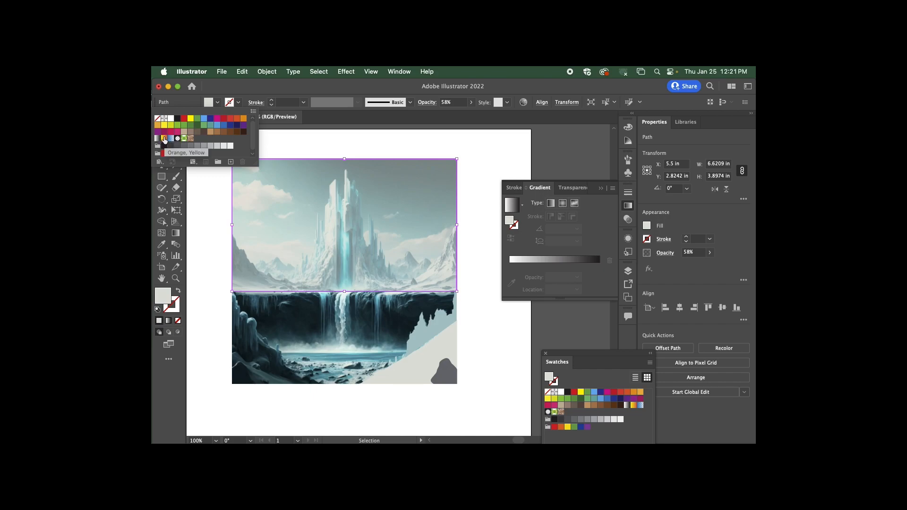
left_click(164, 138)
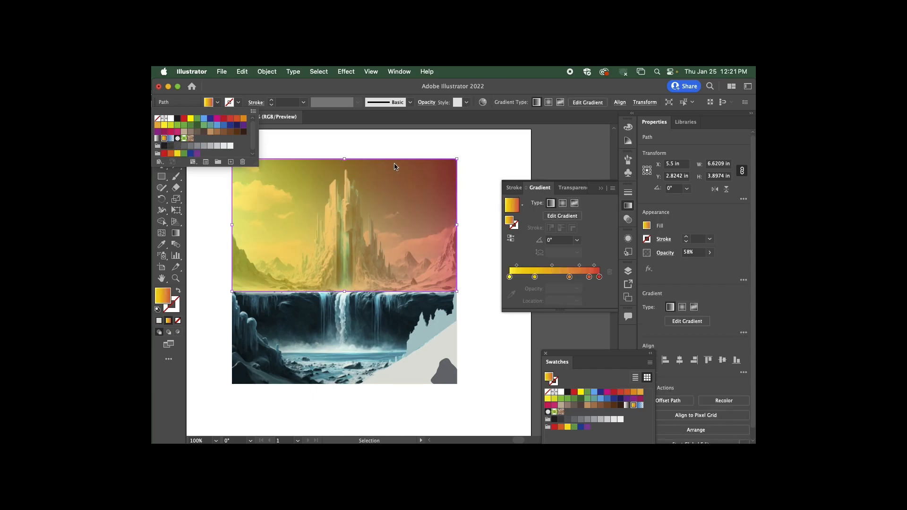
left_click(306, 140)
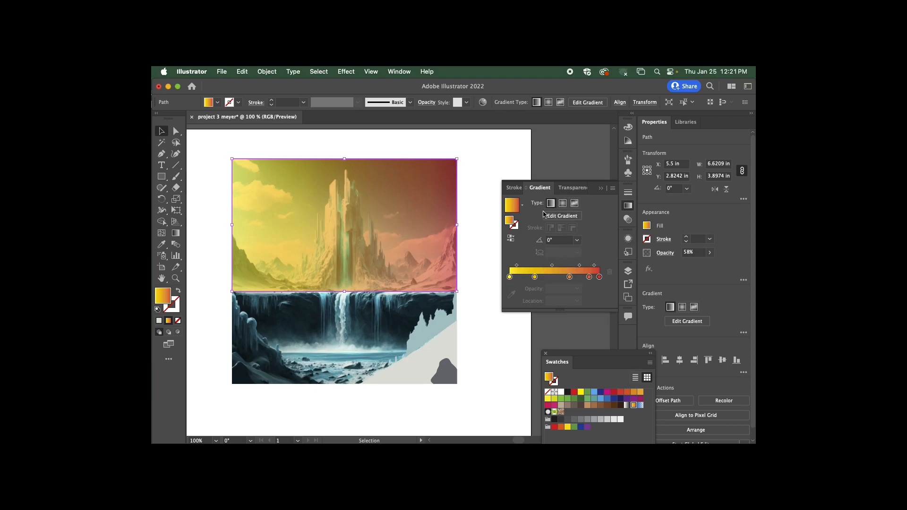
- Move the gradient's second yellow stop to about 33.5% and set the sky rectangle's opacity to 100%
left_click(533, 278)
left_click_drag(536, 279, 539, 280)
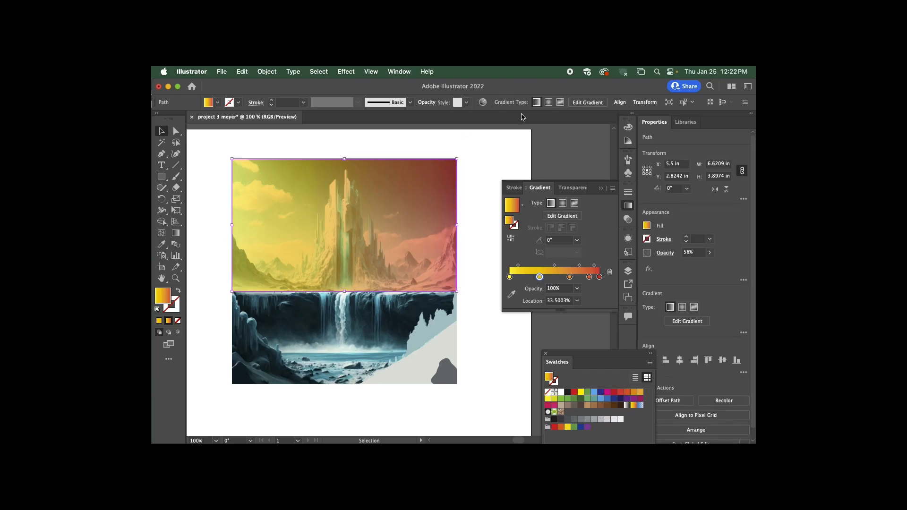
left_click(709, 252)
left_click_drag(693, 265, 720, 265)
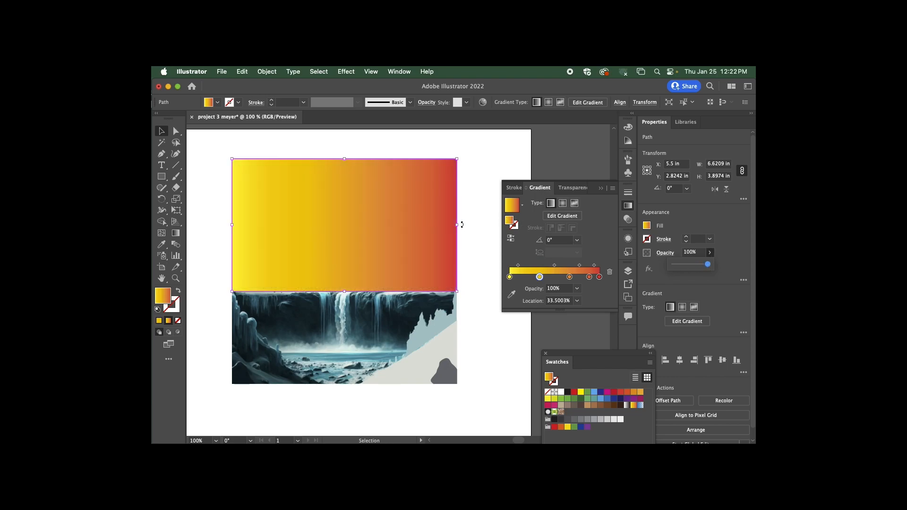
- Delete the sky gradient's middle stops, keep yellow at the start and red at the end, and set the midpoint to about 63.6%
mouse_move(539, 278)
left_mouse_down()
mouse_move(523, 277)
mouse_move(595, 277)
mouse_move(521, 277)
mouse_move(542, 279)
left_mouse_up()
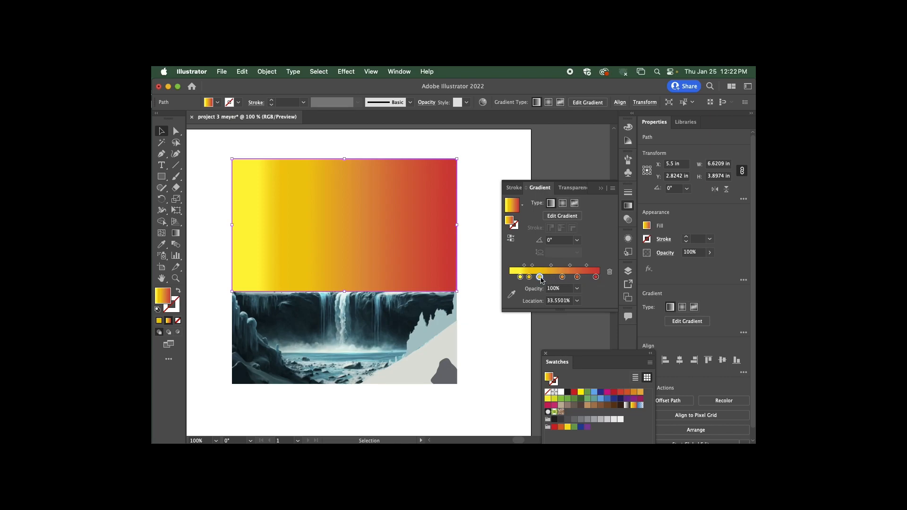
left_click(562, 278)
left_click(610, 272)
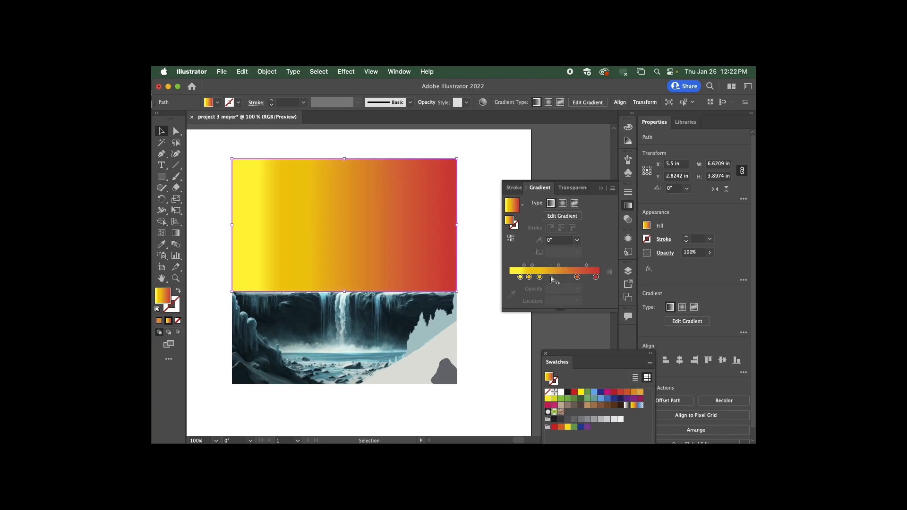
left_click(610, 272)
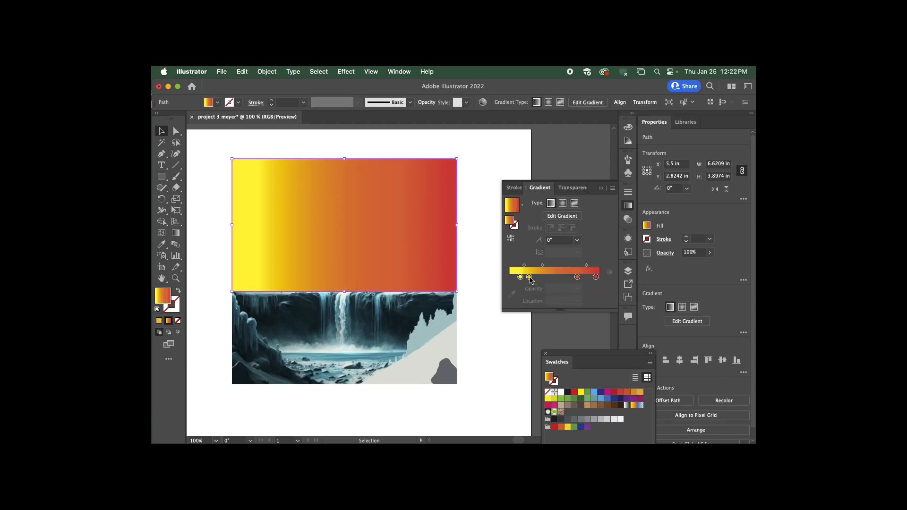
left_click(610, 272)
left_click(577, 277)
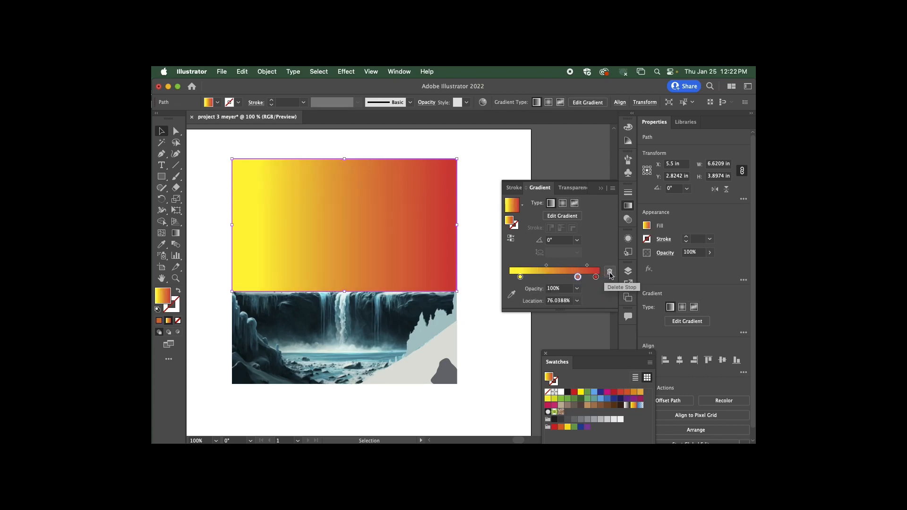
left_click(610, 272)
left_click_drag(520, 278, 587, 266)
left_click_drag(587, 267, 567, 272)
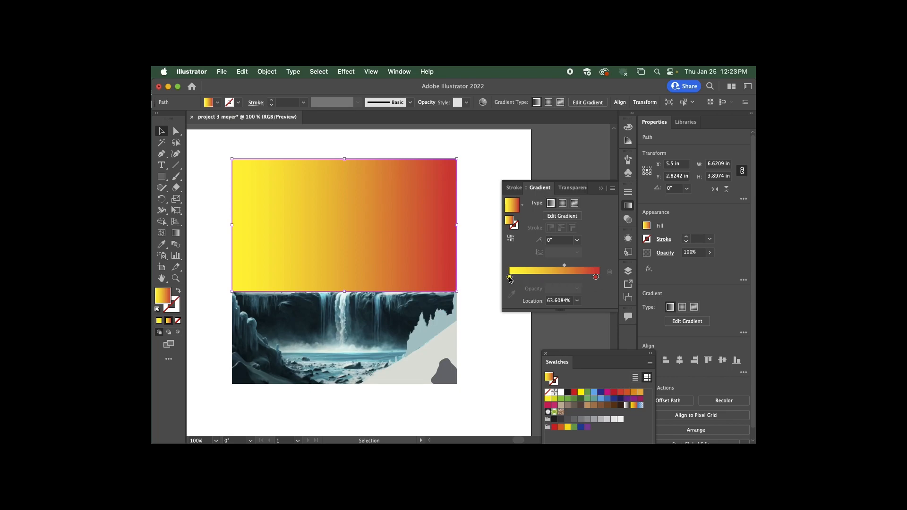
- Recolor the sky gradient's yellow starting stop to purple
double_click(510, 277)
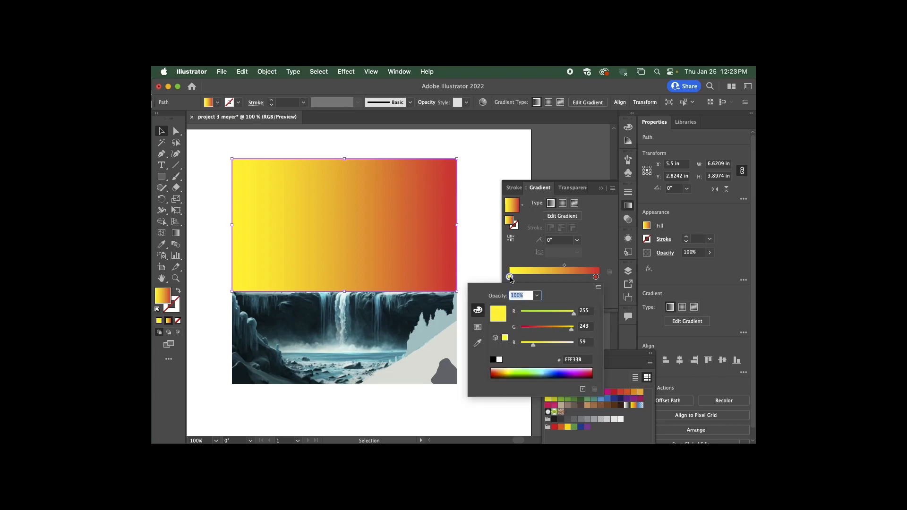
left_click_drag(550, 375, 573, 370)
left_click(594, 257)
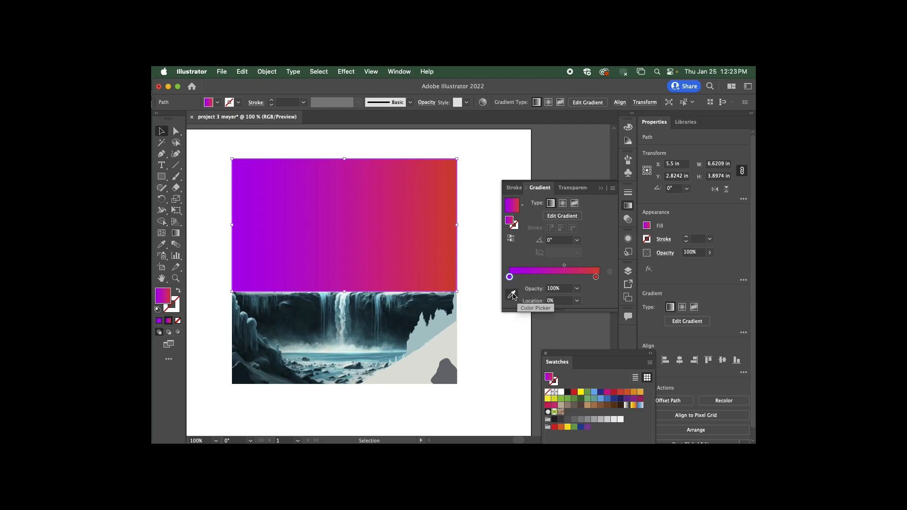
- Move the gradient rectangle straight down over the waterfall to uncover the original image's sky for color sampling
left_click(512, 295)
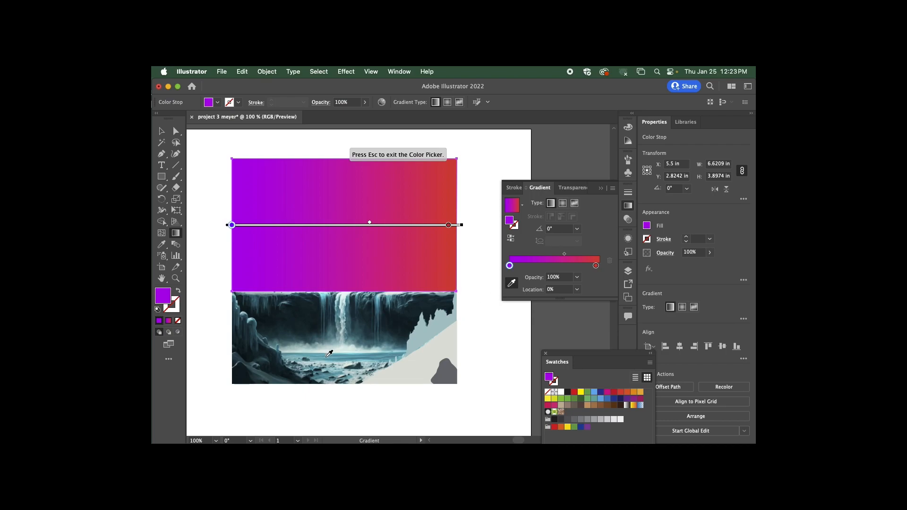
key("Escape")
key("v")
left_click_drag(398, 203, 395, 297)
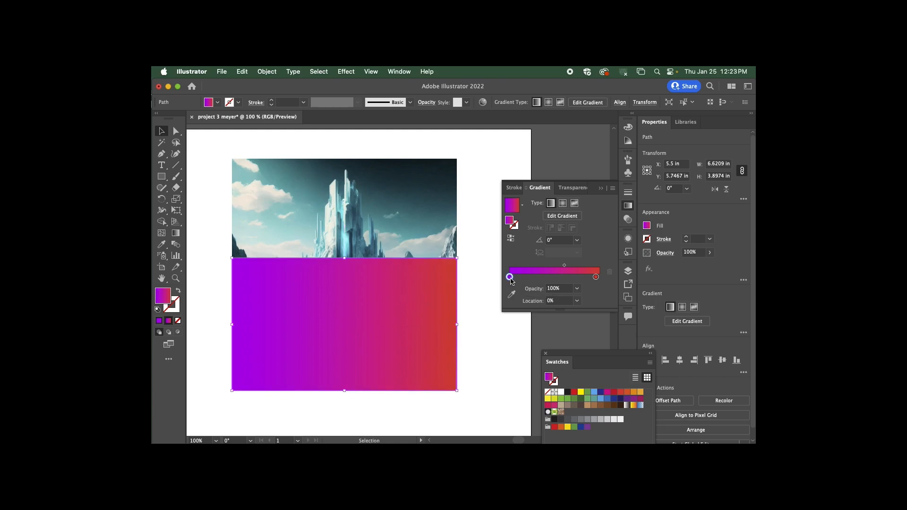
- Sample the image's pale blue sky for the gradient's starting stop and the dark upper-right sky for its end stop
left_click(511, 295)
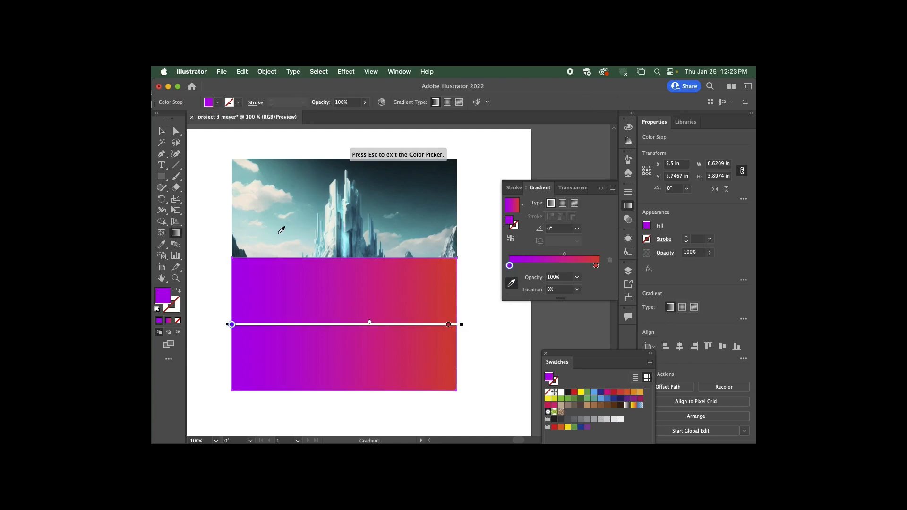
left_click(249, 231)
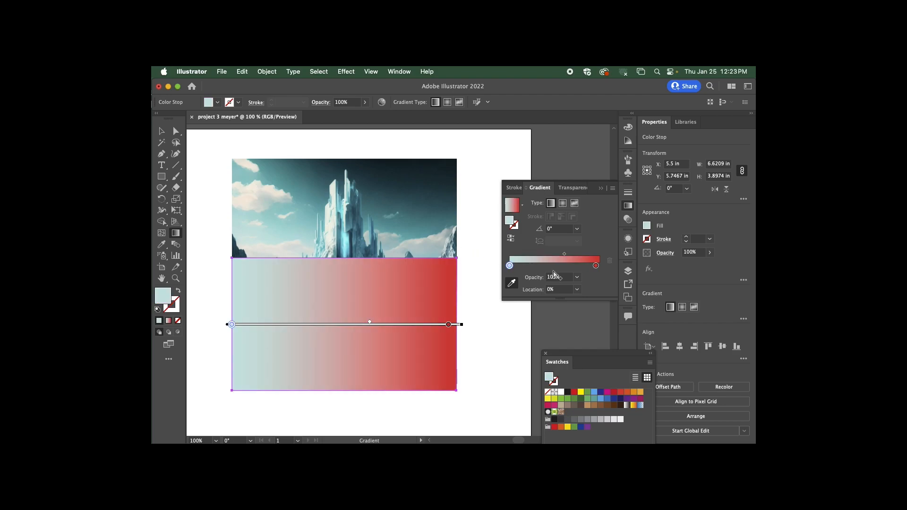
left_click(596, 265)
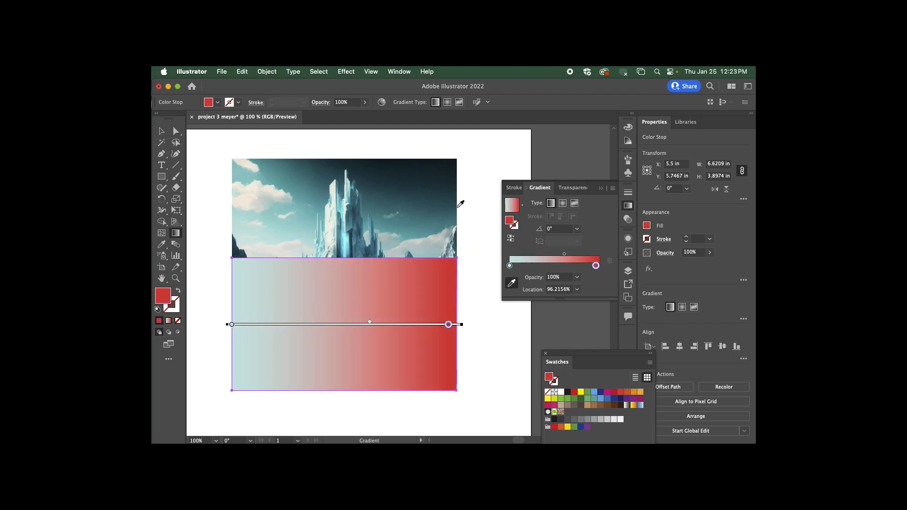
left_click(512, 284)
left_click(445, 168)
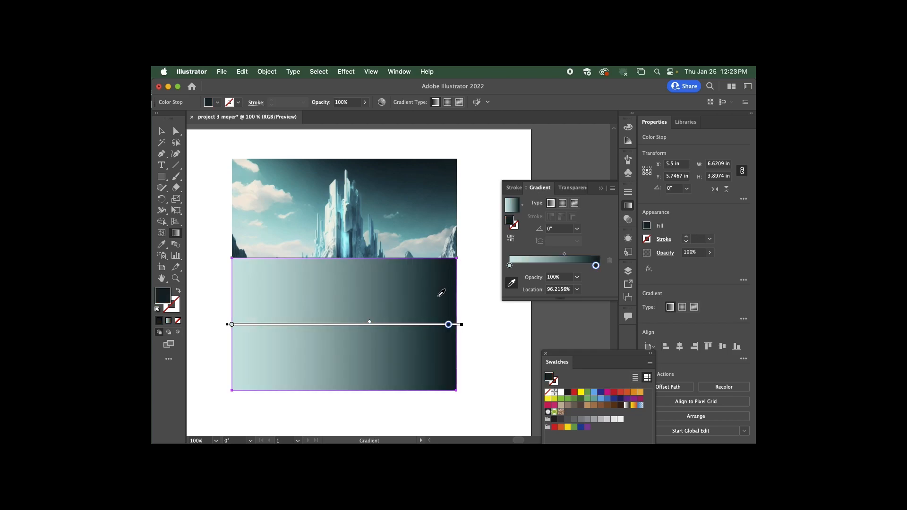
key("v")
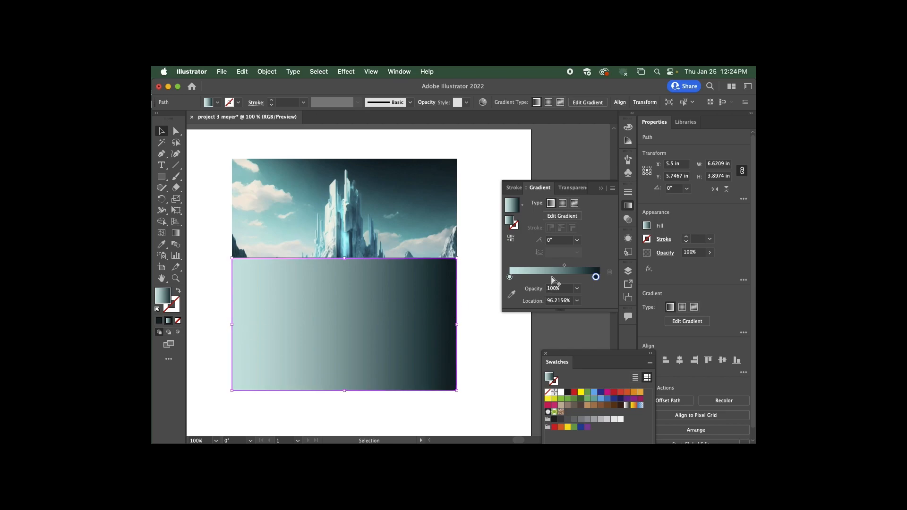
- Set the gradient's midpoint to about 48.2%, try a 120° angle, and change the angle to -60°
left_click_drag(564, 265, 550, 267)
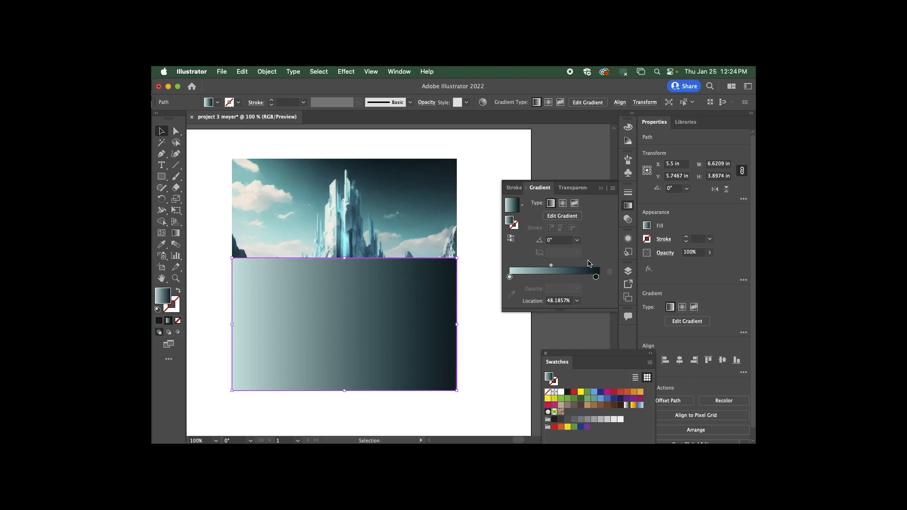
left_click(577, 240)
left_click(595, 286)
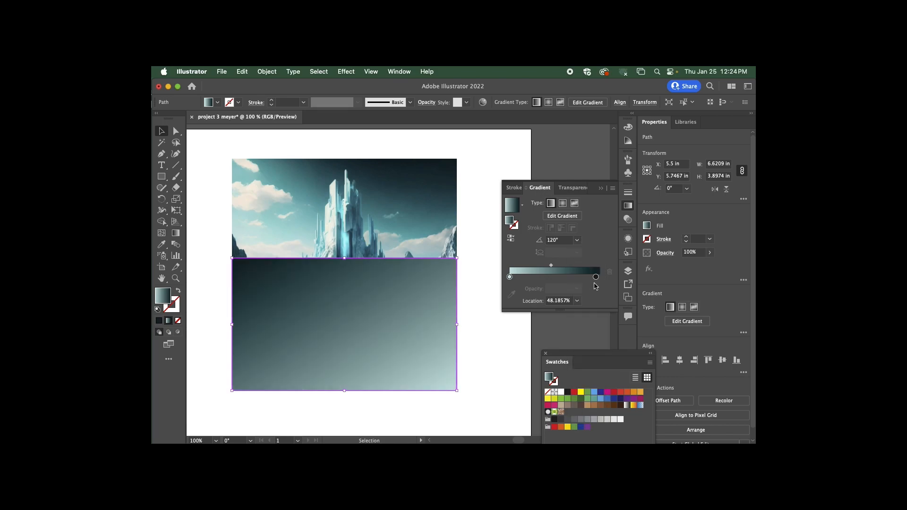
left_click(577, 240)
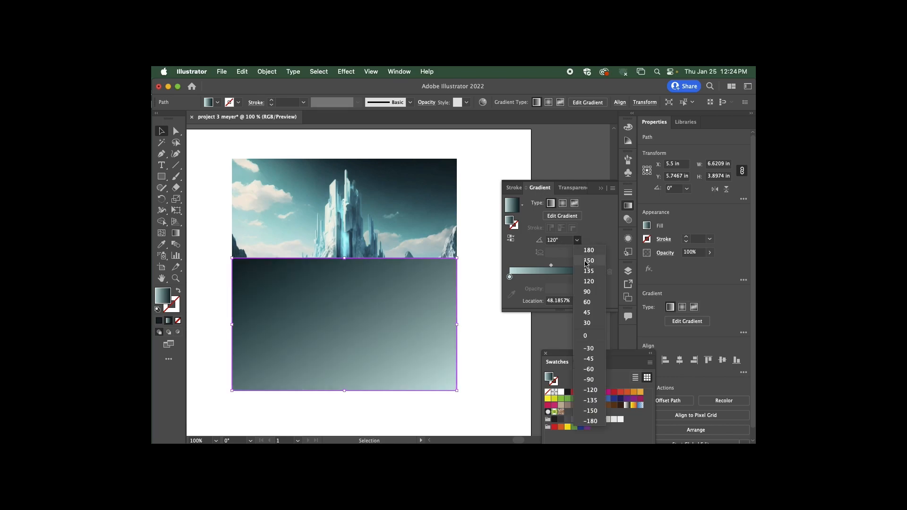
left_click(592, 369)
left_click(562, 240)
left_click_drag(564, 240, 544, 240)
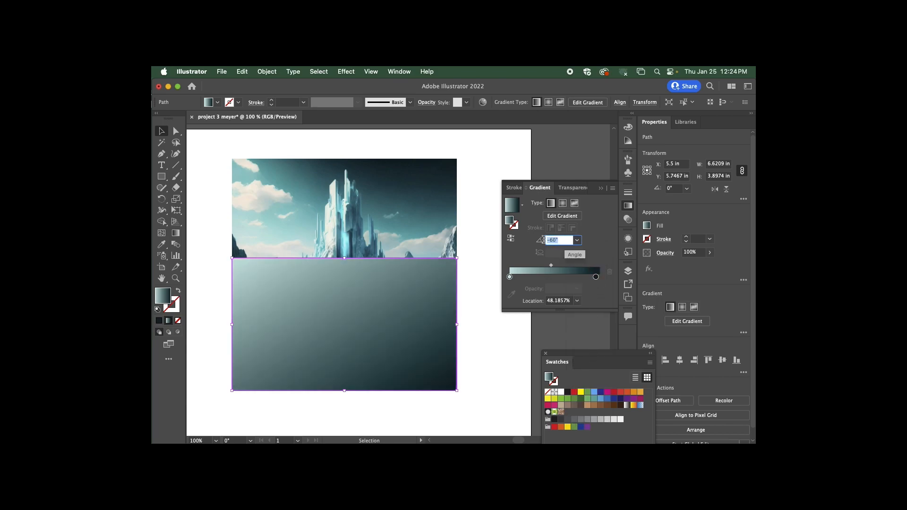
left_click(559, 240)
left_click(589, 242)
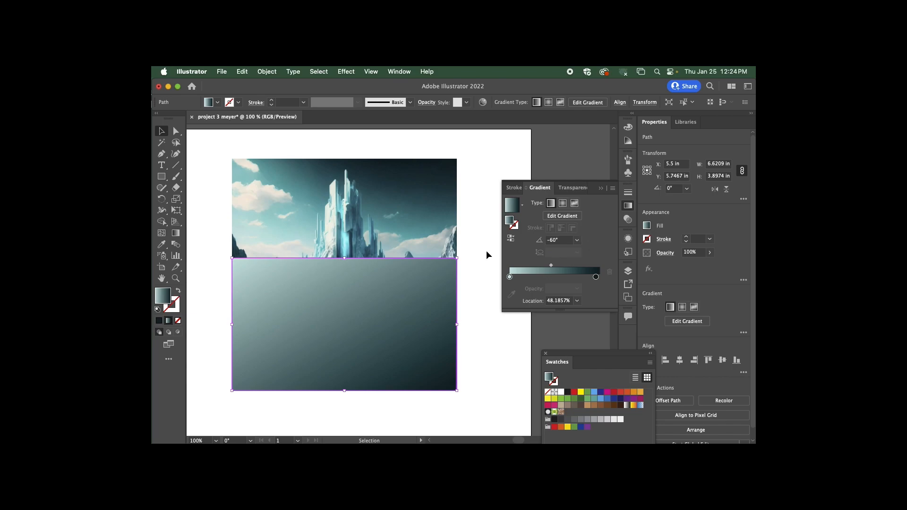
- Redirect the linear gradient with the Gradient tool to about 28° and move its pale stop to about 19.6%
key("g")
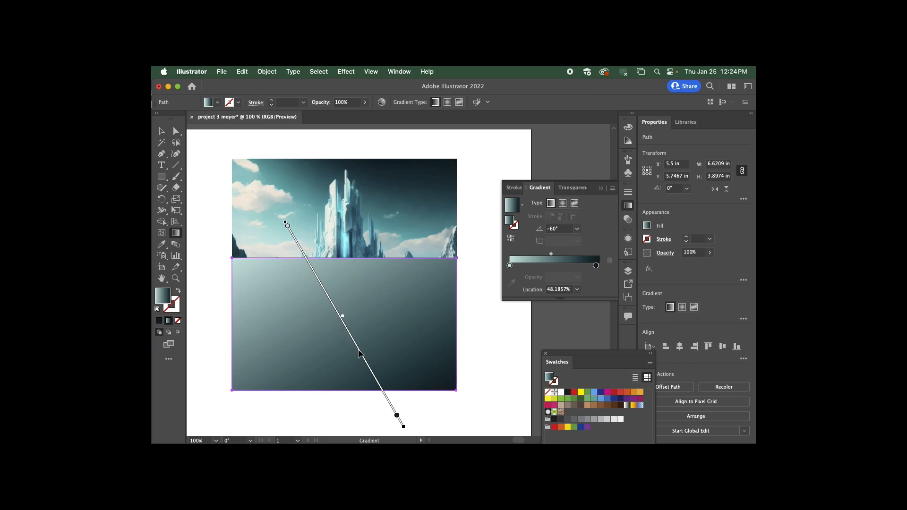
mouse_move(342, 323)
left_mouse_down()
mouse_move(374, 331)
mouse_move(309, 255)
mouse_move(373, 338)
mouse_move(367, 284)
mouse_move(299, 284)
mouse_move(374, 366)
mouse_move(307, 268)
mouse_move(370, 330)
mouse_move(334, 275)
mouse_move(341, 291)
mouse_move(330, 298)
left_mouse_up()
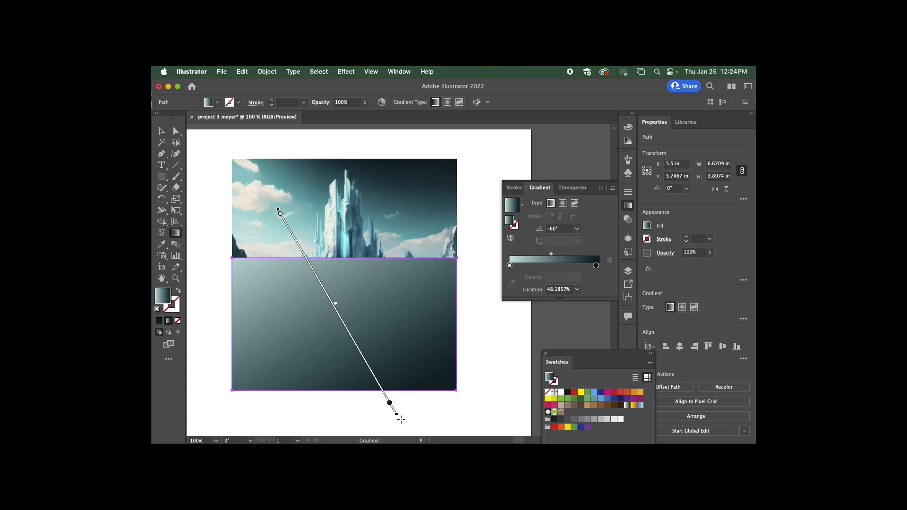
mouse_move(400, 417)
left_mouse_down()
mouse_move(445, 376)
mouse_move(491, 269)
mouse_move(369, 174)
mouse_move(463, 259)
mouse_move(333, 340)
left_mouse_up()
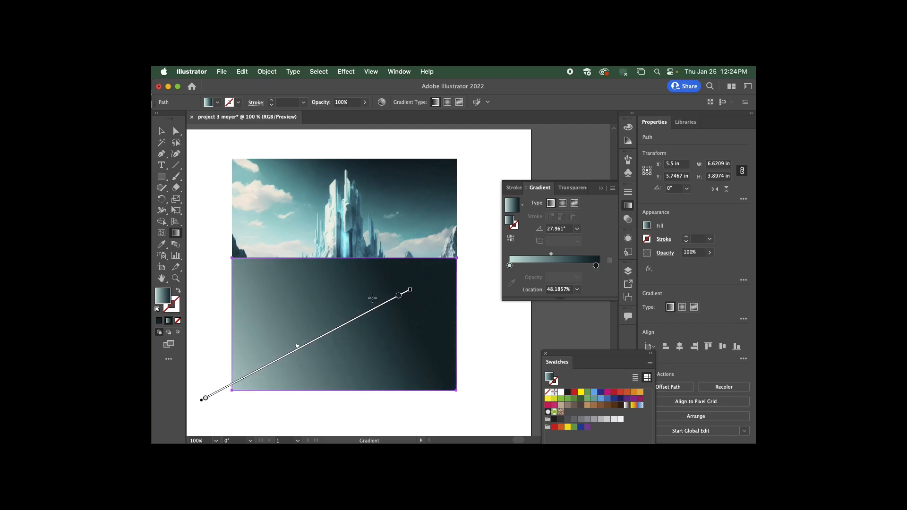
left_click_drag(371, 312, 385, 304)
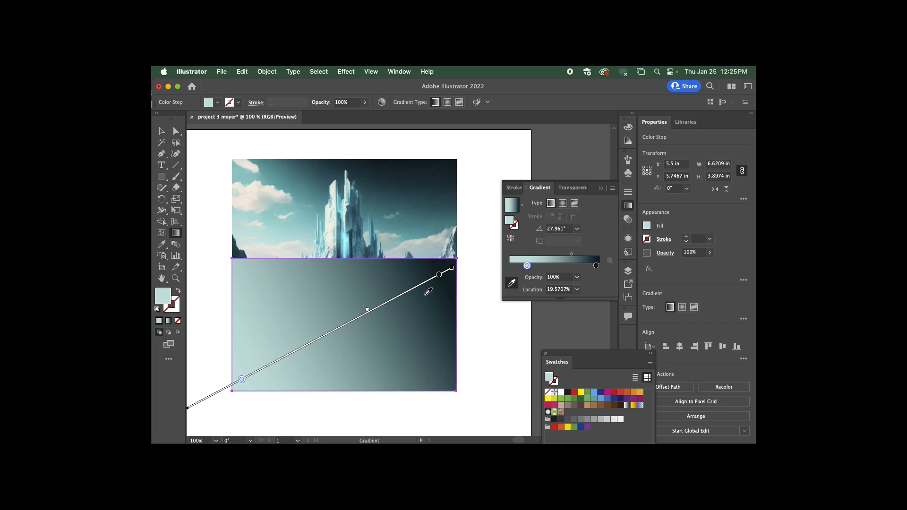
- Make the gradient radial, with its dark center near the rectangle's upper right and the pale color at the outer end
left_click(563, 206)
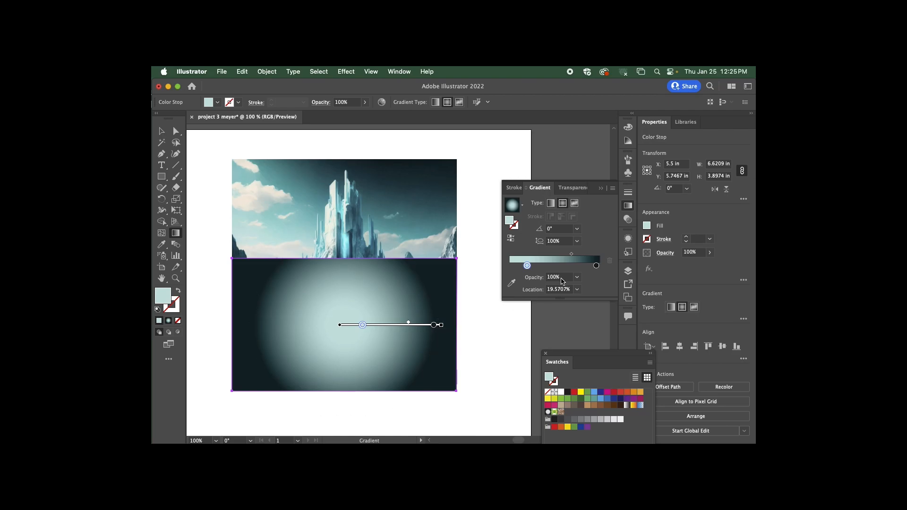
mouse_move(596, 265)
left_mouse_down()
mouse_move(547, 265)
mouse_move(599, 266)
left_mouse_up()
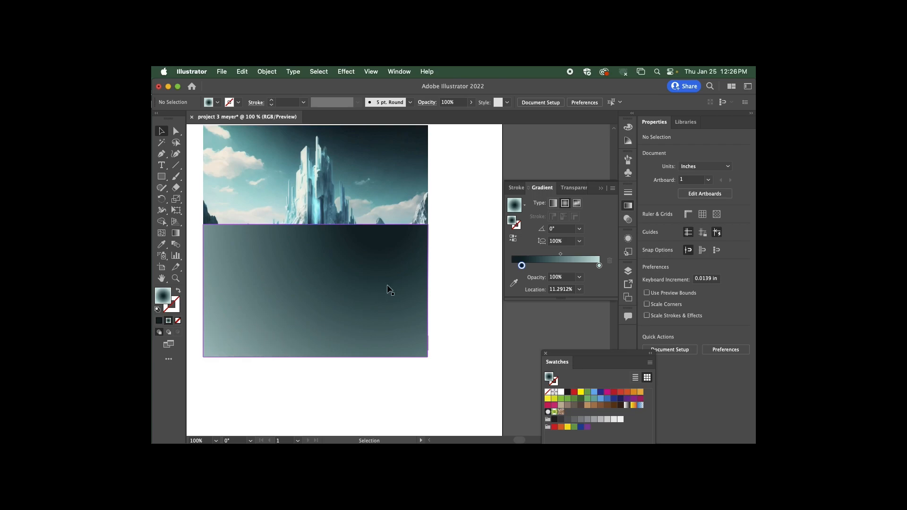
- Move the gradient rectangle back up over the image's sky and display the layer list
scroll(348, 302, "up", 1)
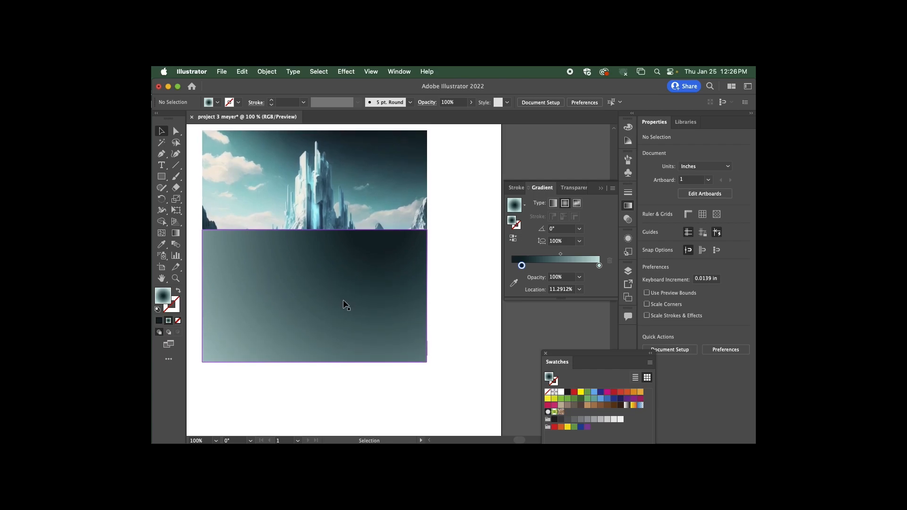
left_click_drag(343, 287, 344, 189)
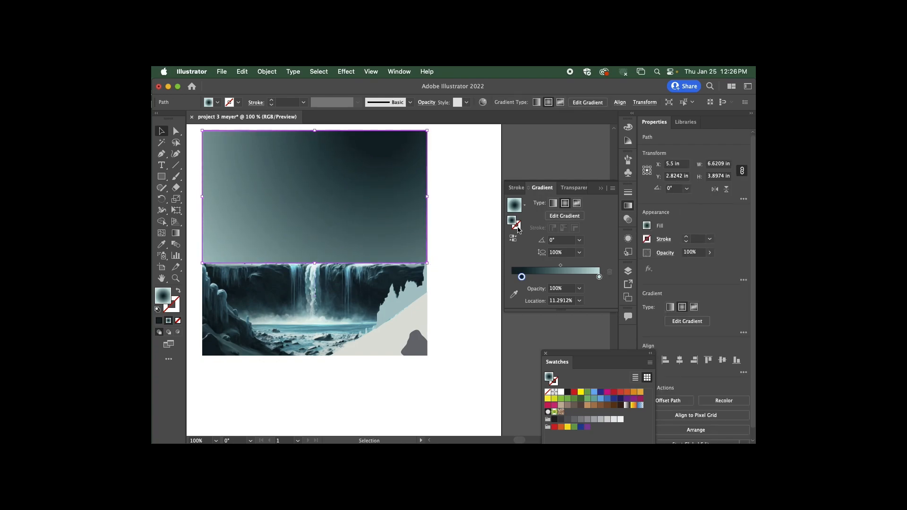
left_click(628, 270)
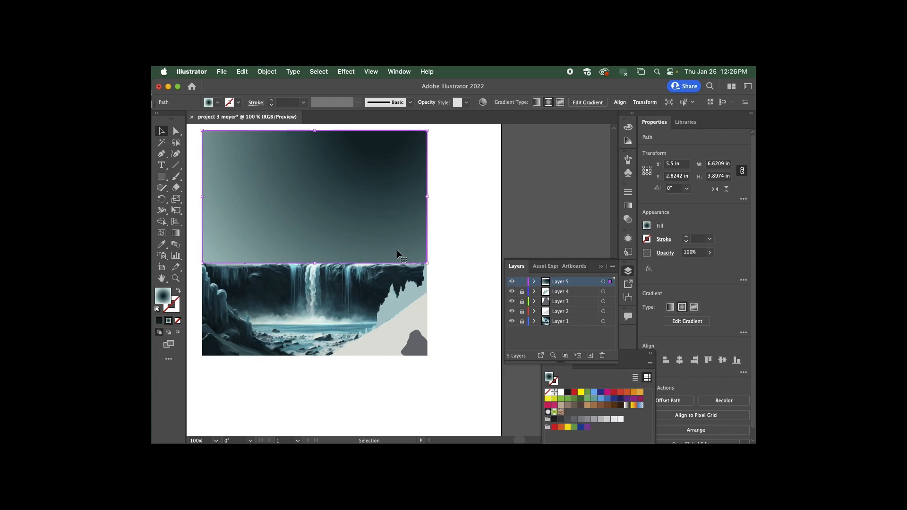
- Lower the opacity of the gradient sky rectangle to 42%
left_click(426, 102)
left_click(425, 117)
left_click_drag(417, 127, 404, 130)
left_click(493, 91)
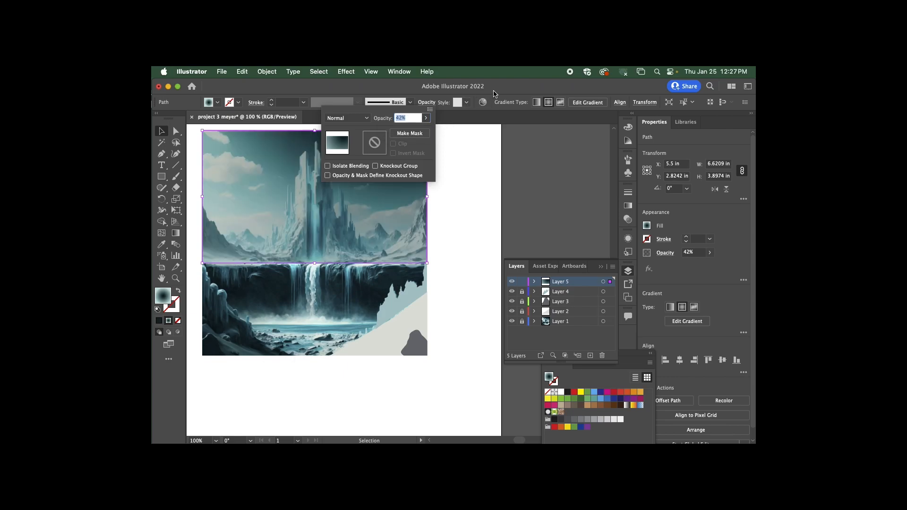
left_click(492, 91)
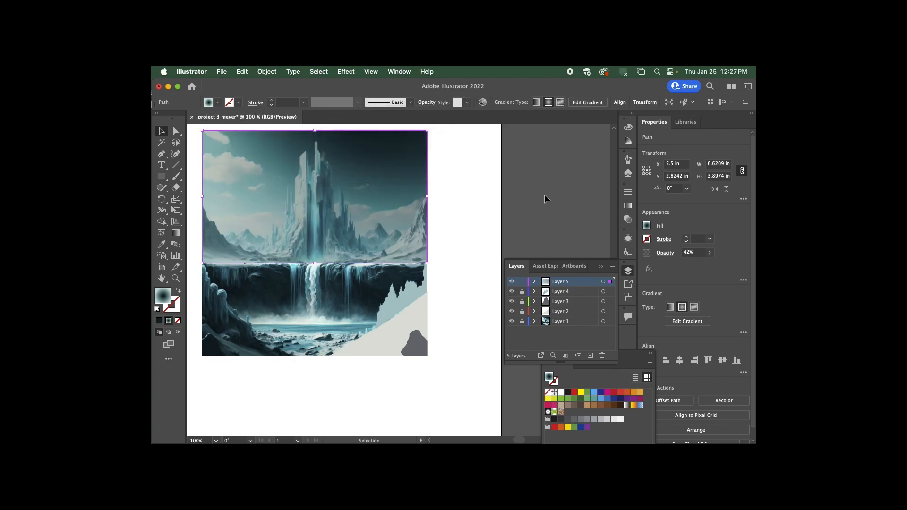
- Lock Layer 5, rename it sky, and add a new layer above it
left_click(522, 282)
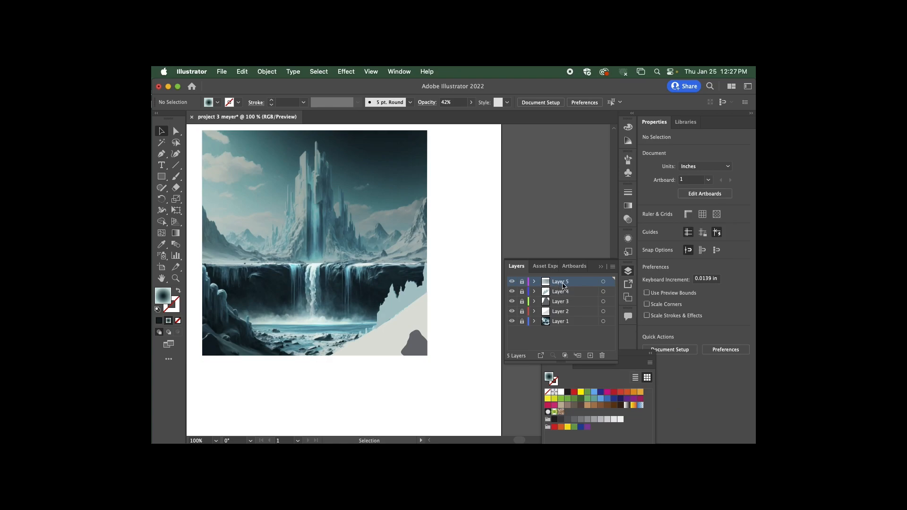
left_click(522, 282)
double_click(560, 282)
type("sky")
key("Return")
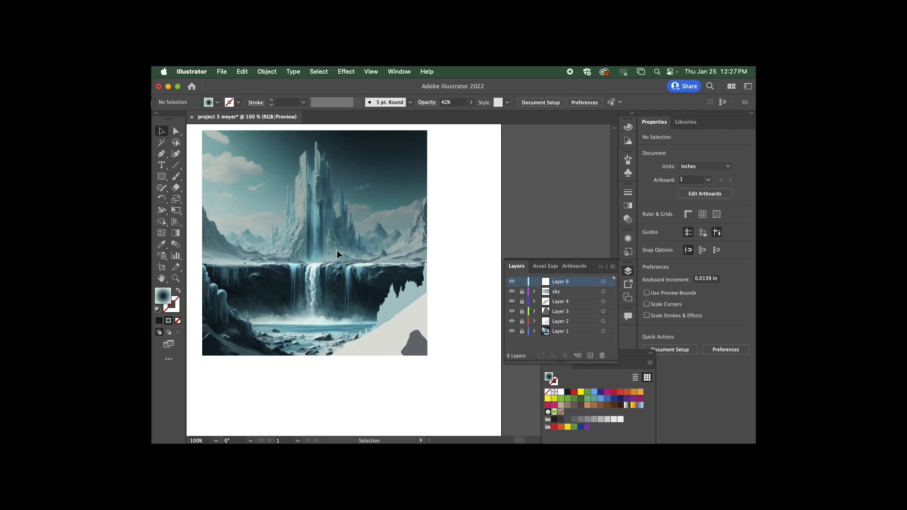
- Start a Pen outline at the image's left edge, tracing the left mountain slope and the central ice peak's left spires
key("p")
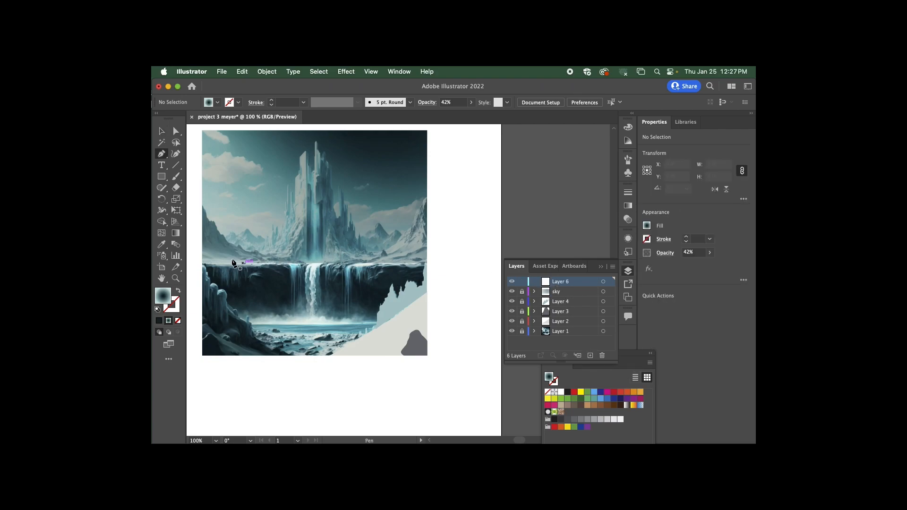
left_click(203, 207)
left_click(232, 242)
left_click(268, 252)
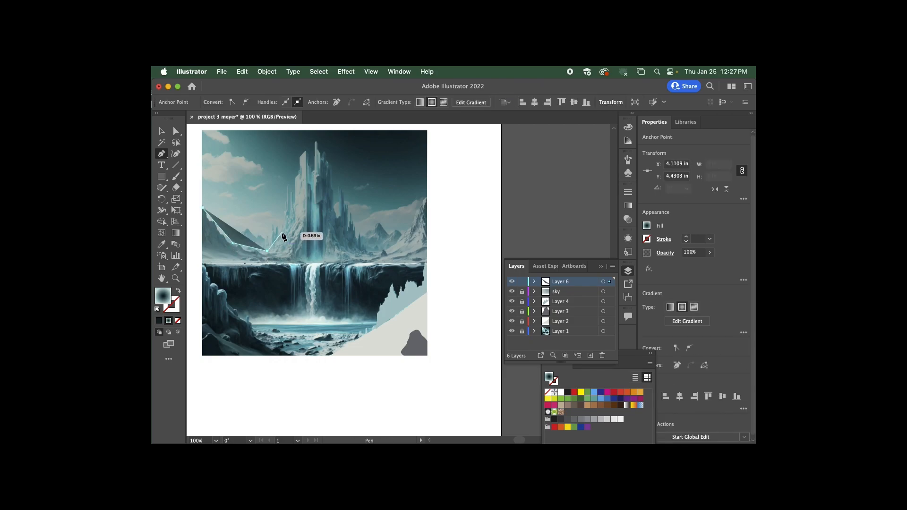
left_click(282, 233)
left_click(286, 206)
left_click(289, 187)
left_click(297, 176)
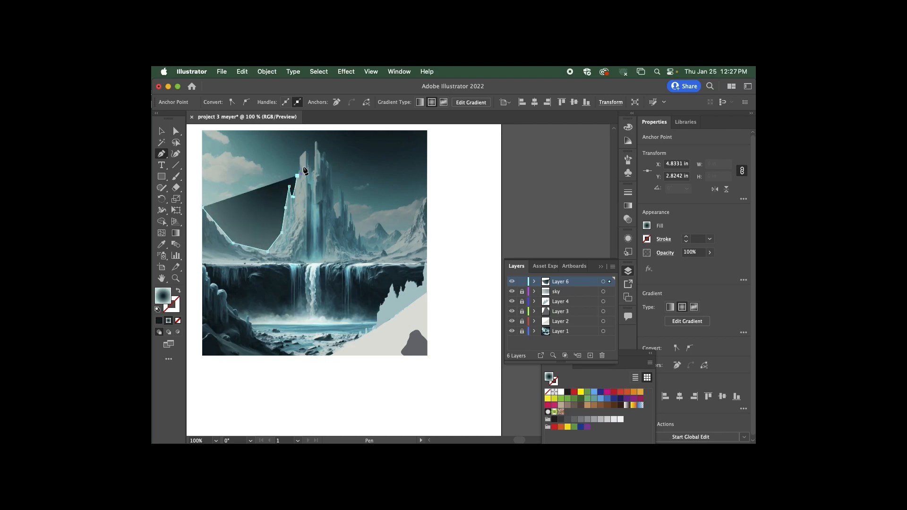
left_click(306, 152)
left_click(310, 170)
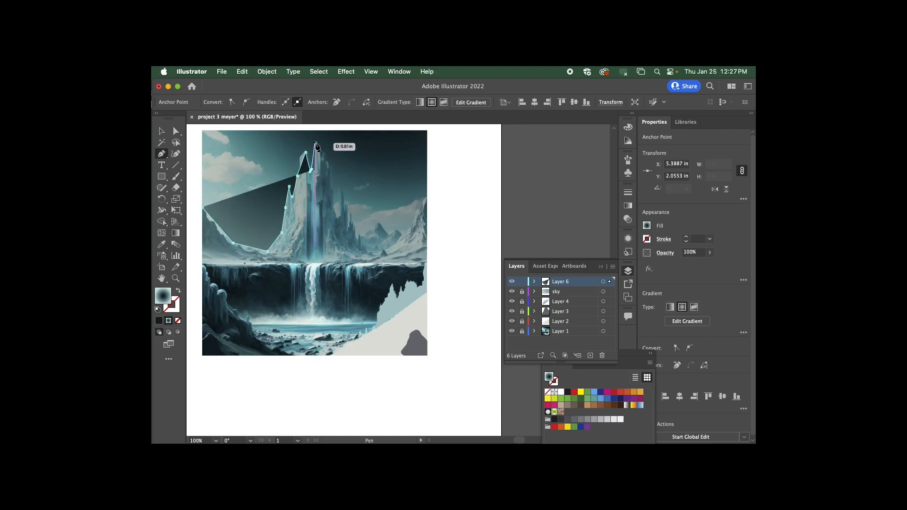
- Continue the mountain outline over the central peak's summit and down its jagged right-hand spires
left_click(315, 142)
left_click(324, 154)
left_click(330, 165)
left_click(330, 187)
left_click(332, 193)
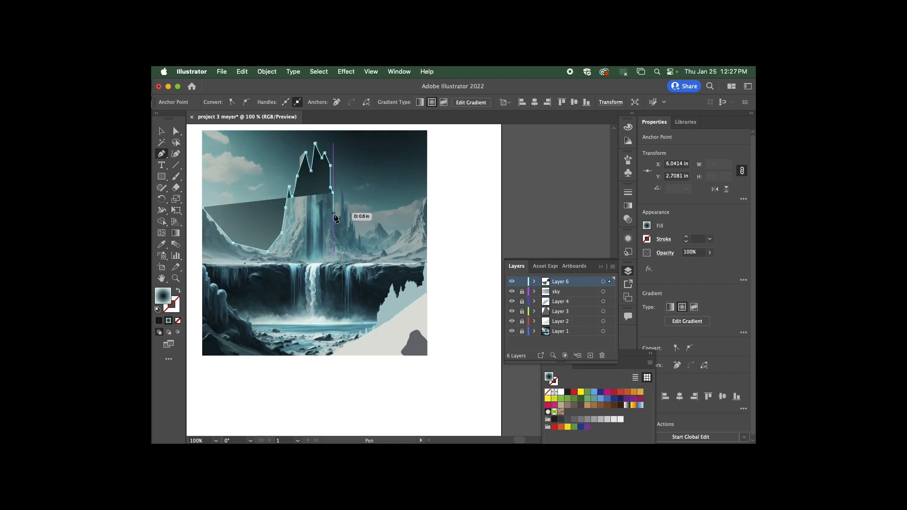
left_click(336, 218)
left_click(339, 188)
left_click(343, 205)
left_click(348, 207)
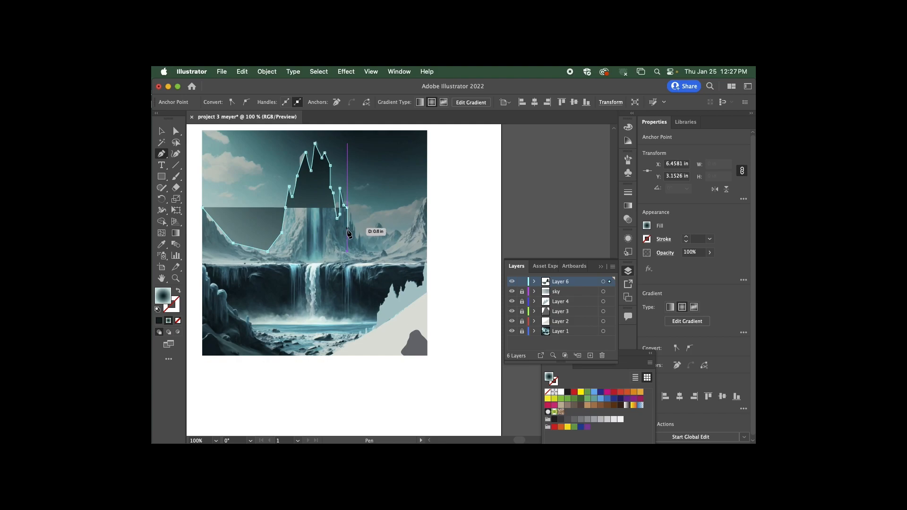
left_click(350, 214)
left_click(348, 230)
- Trace the right mountain ridge to the image edge, close the outline along the top of the waterfall cliff, and deselect it
left_click(354, 238)
left_click(358, 239)
left_click(363, 236)
left_click(379, 224)
left_click(389, 236)
left_click(396, 231)
left_click(403, 235)
left_click(426, 197)
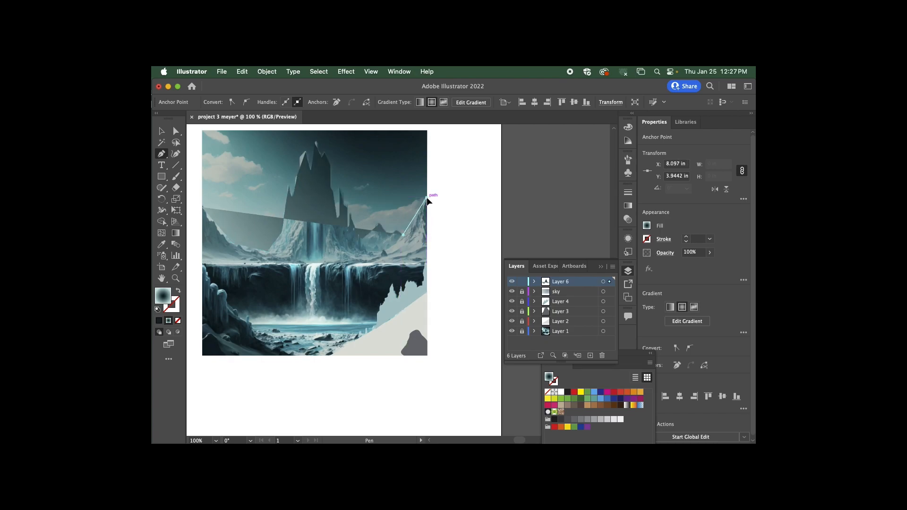
left_click(426, 263)
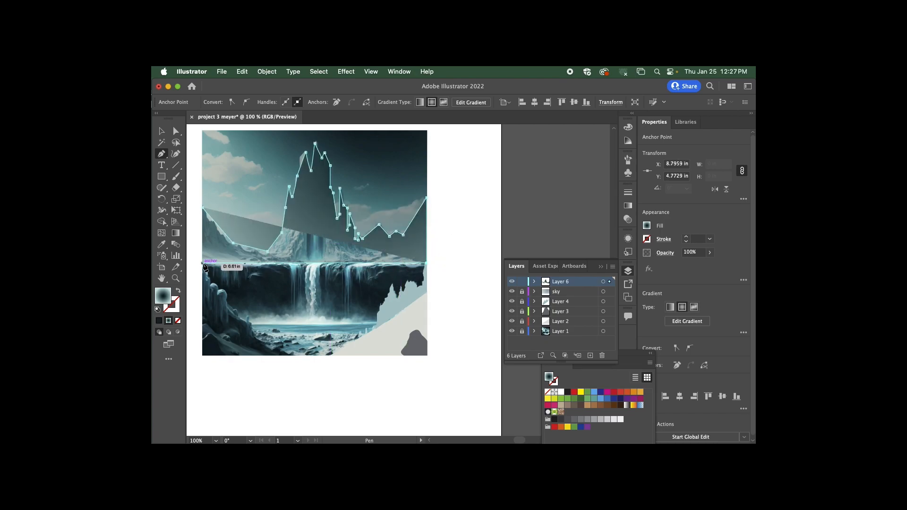
left_click(203, 208)
key("v")
left_click(453, 197)
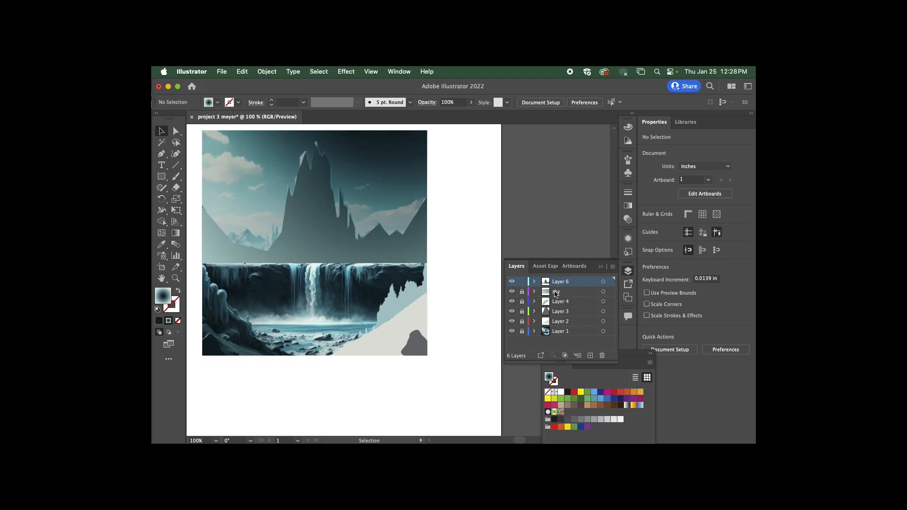
- Unlock the sky layer and raise the gradient sky rectangle's opacity to 100%
left_click(522, 291)
left_click(555, 292)
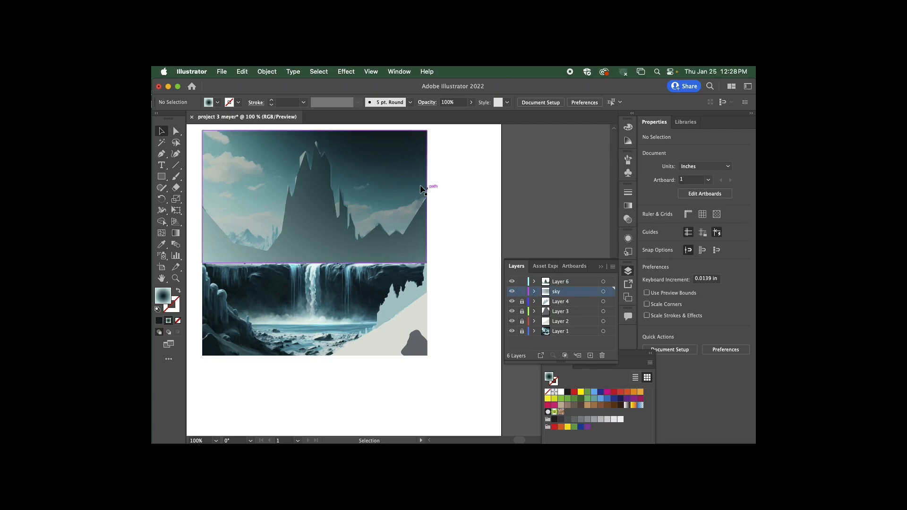
left_click(404, 173)
left_click(427, 103)
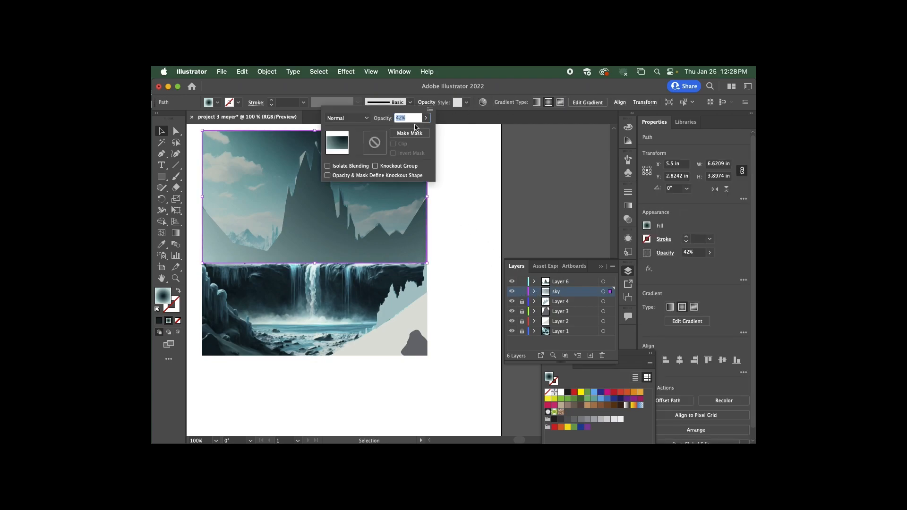
left_click(426, 118)
left_click_drag(407, 130, 424, 130)
left_click(489, 144)
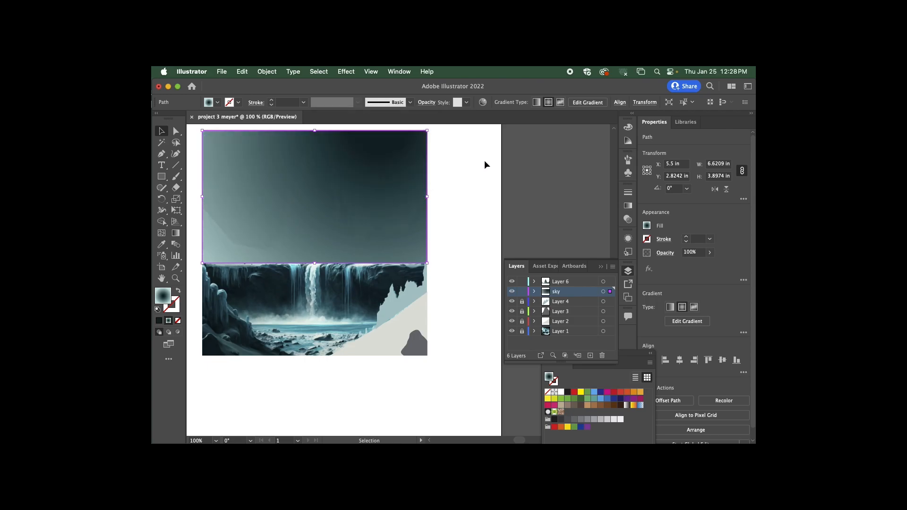
- Fill the mountain shape on Layer 6 with white and deselect it
left_click(319, 221)
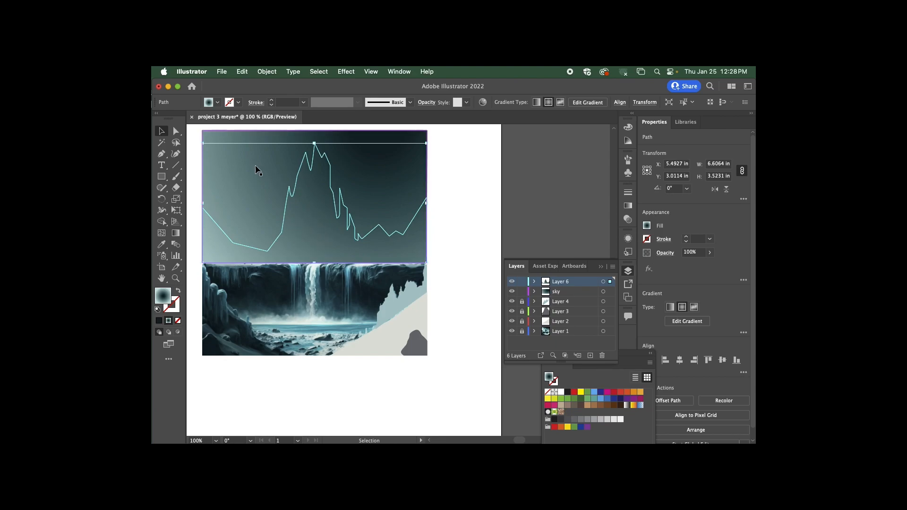
left_click(217, 106)
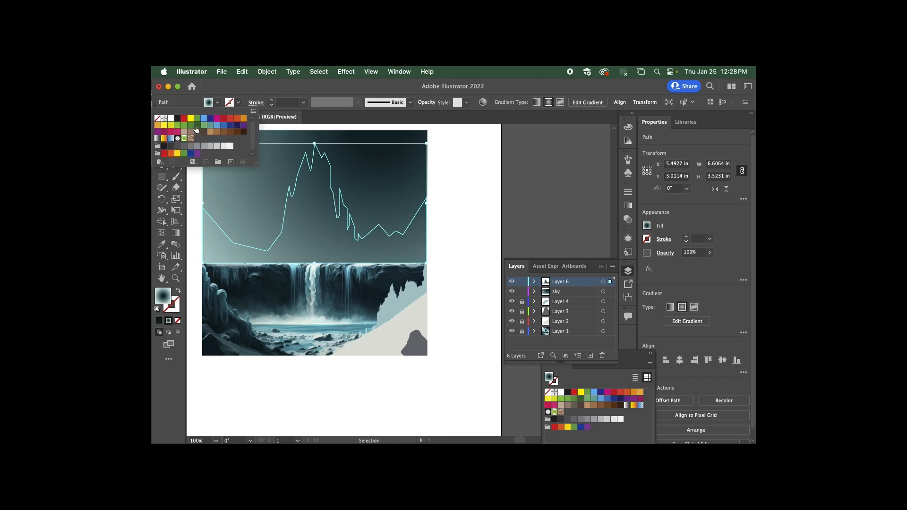
left_click(170, 118)
left_click(455, 168)
left_click(460, 184)
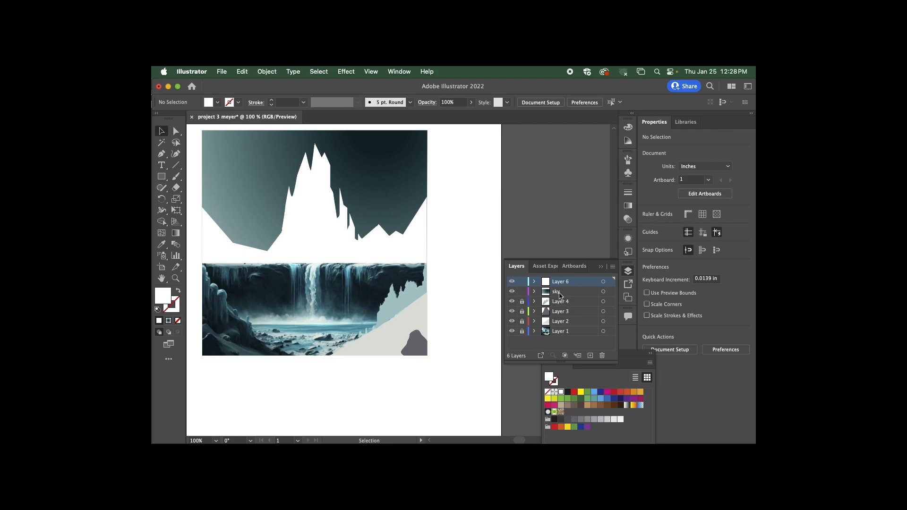
- Demonstrate stacking order by moving the sky layer above Layer 6 and back below it, twice
left_click_drag(557, 293, 557, 279)
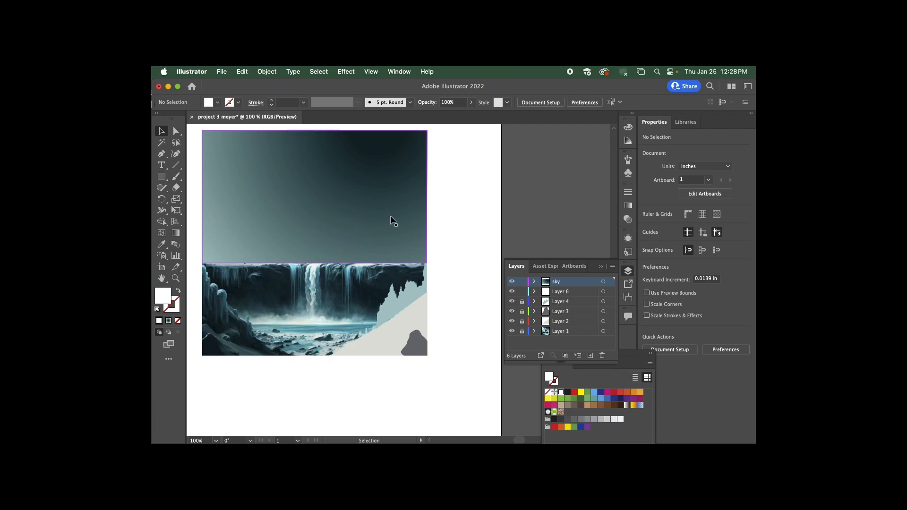
left_click_drag(555, 285, 560, 294)
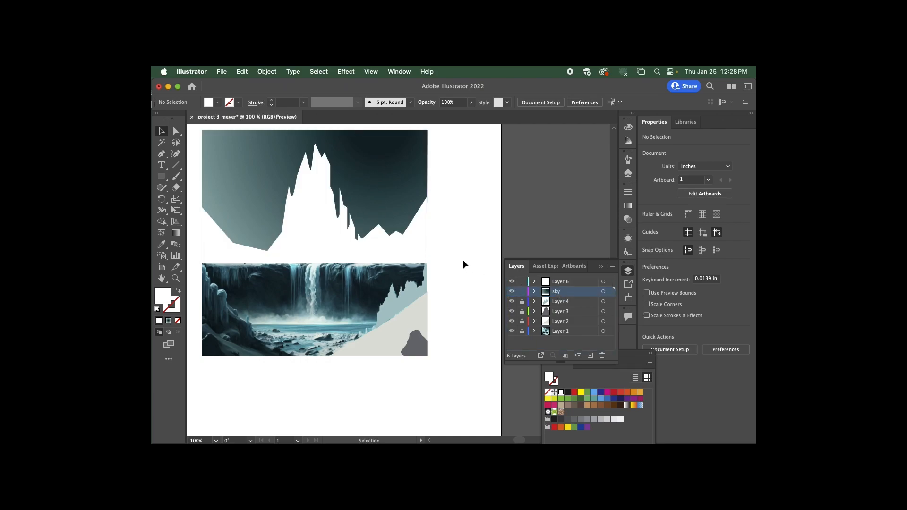
left_click_drag(561, 291, 557, 283)
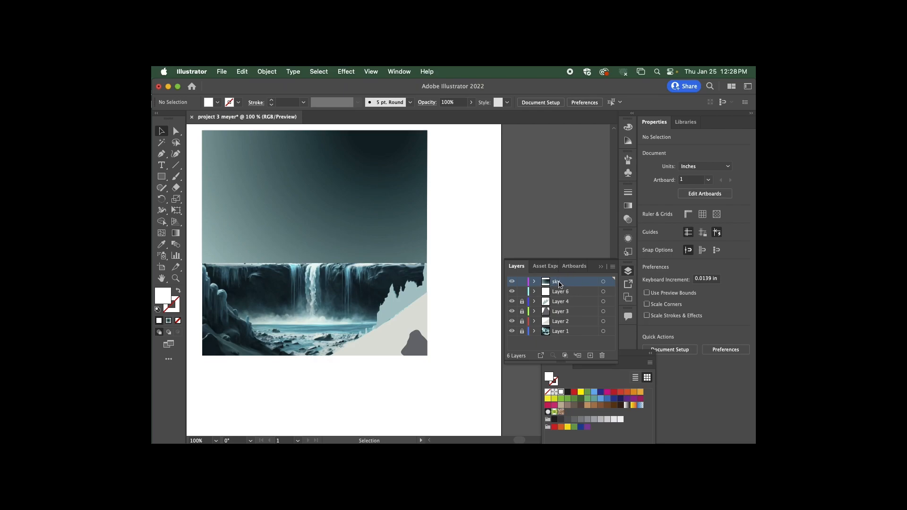
left_click_drag(558, 284, 565, 298)
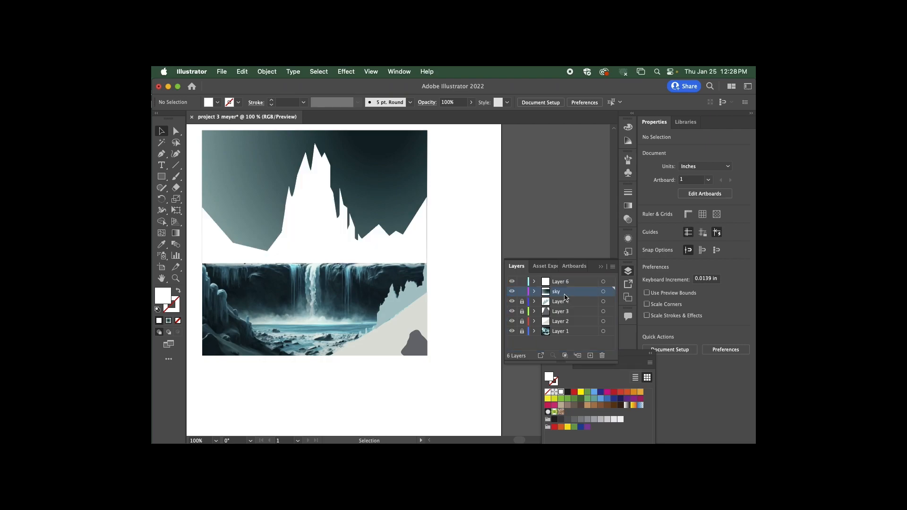